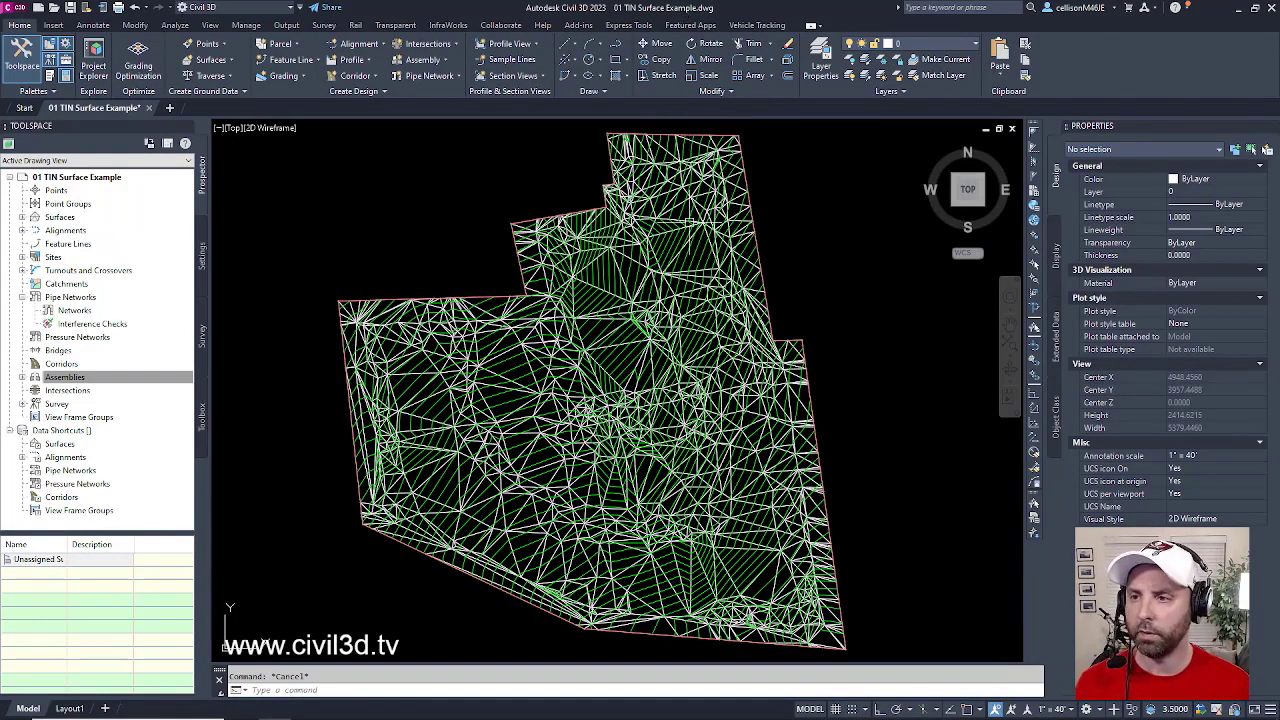
# Step: Inspect the EG surface's properties, then zoom in to examine its triangle edges and contours
pyautogui.click(610, 277)
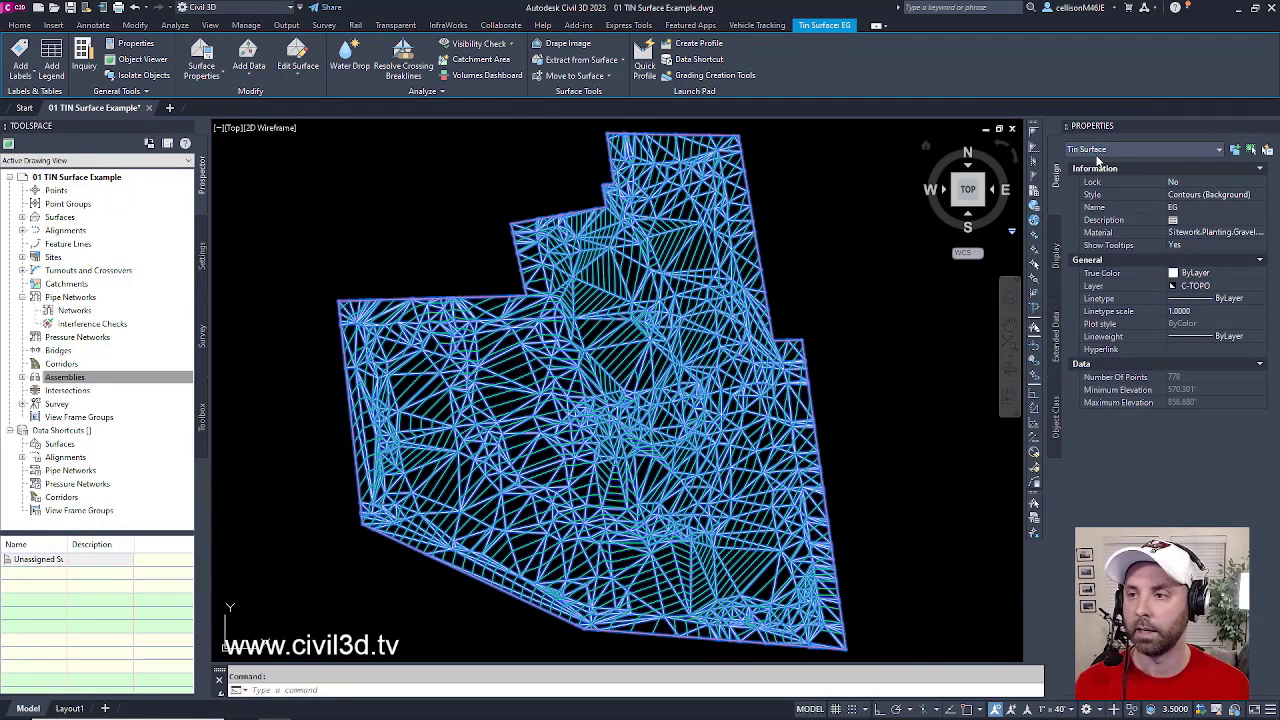
pyautogui.press('Escape')
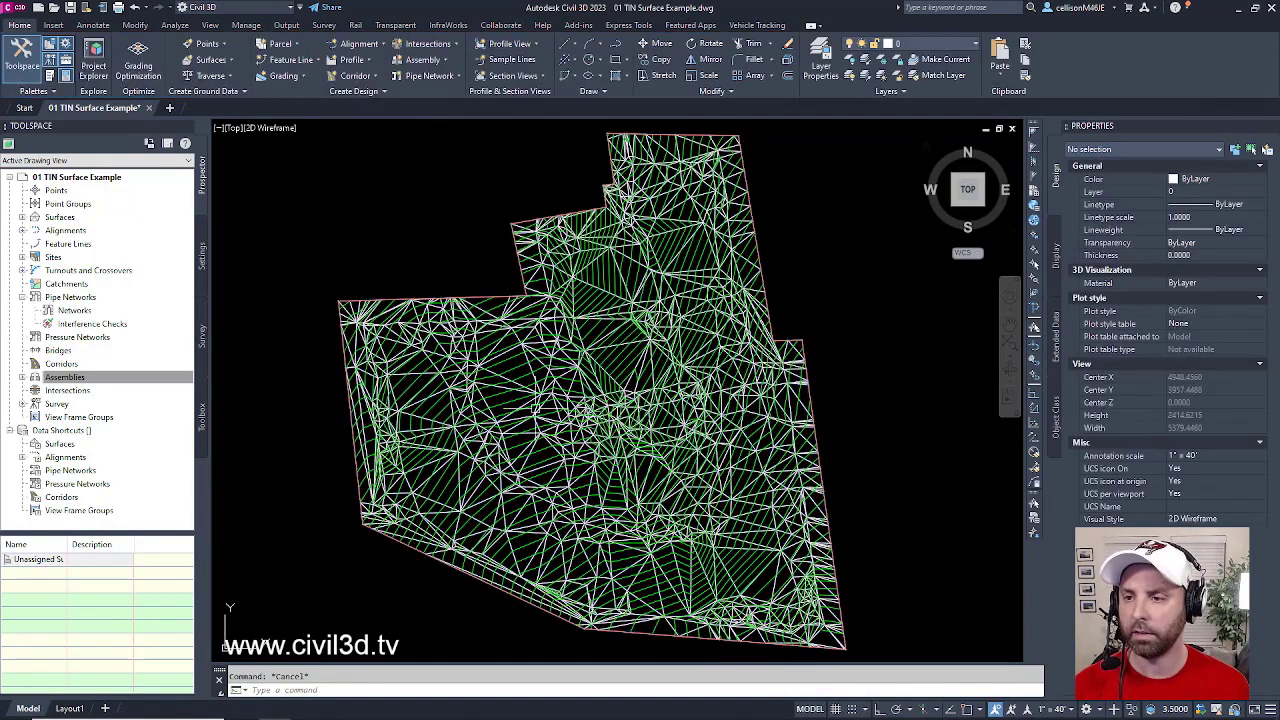
pyautogui.scroll(5, 530, 410)
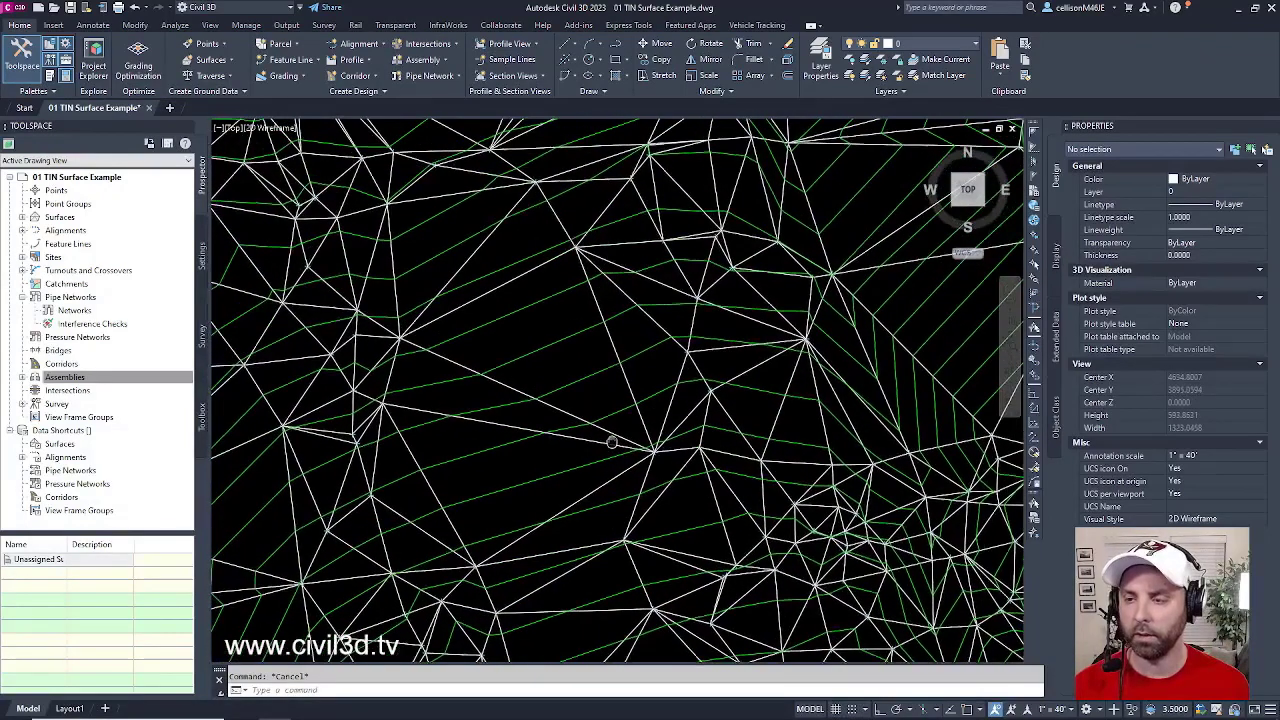
pyautogui.scroll(3, 612, 440)
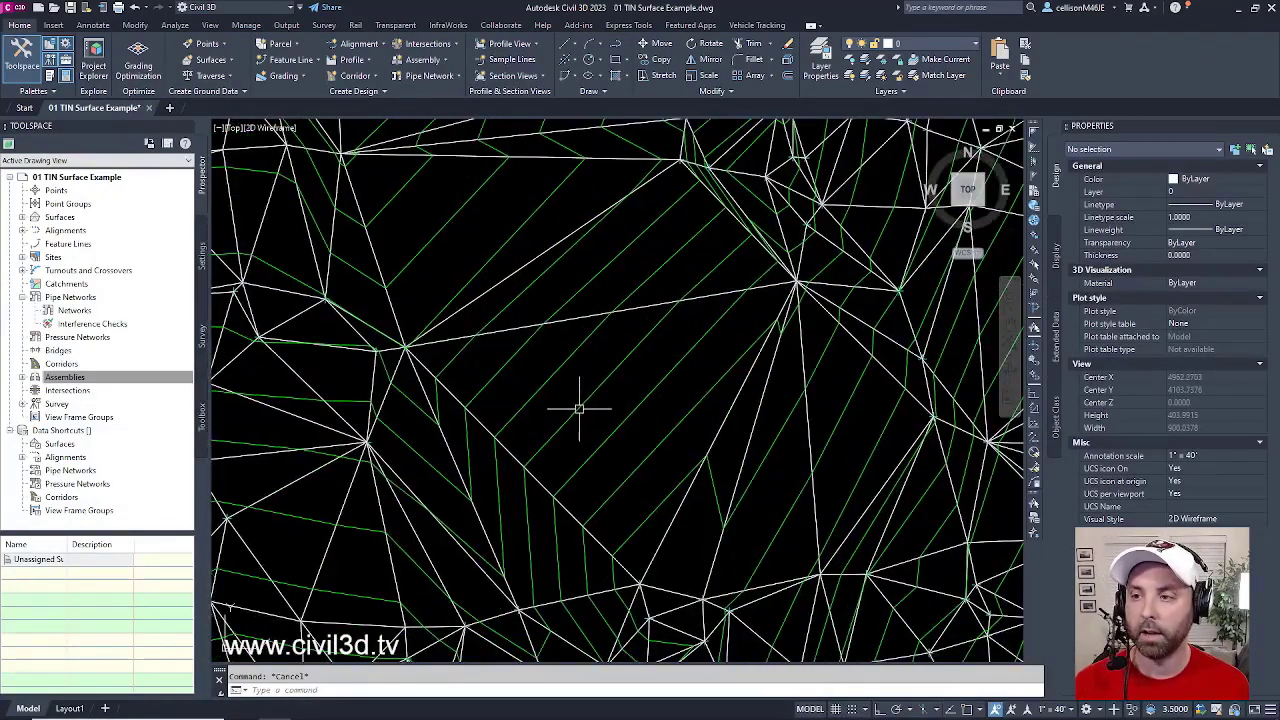
pyautogui.moveTo(590, 335)
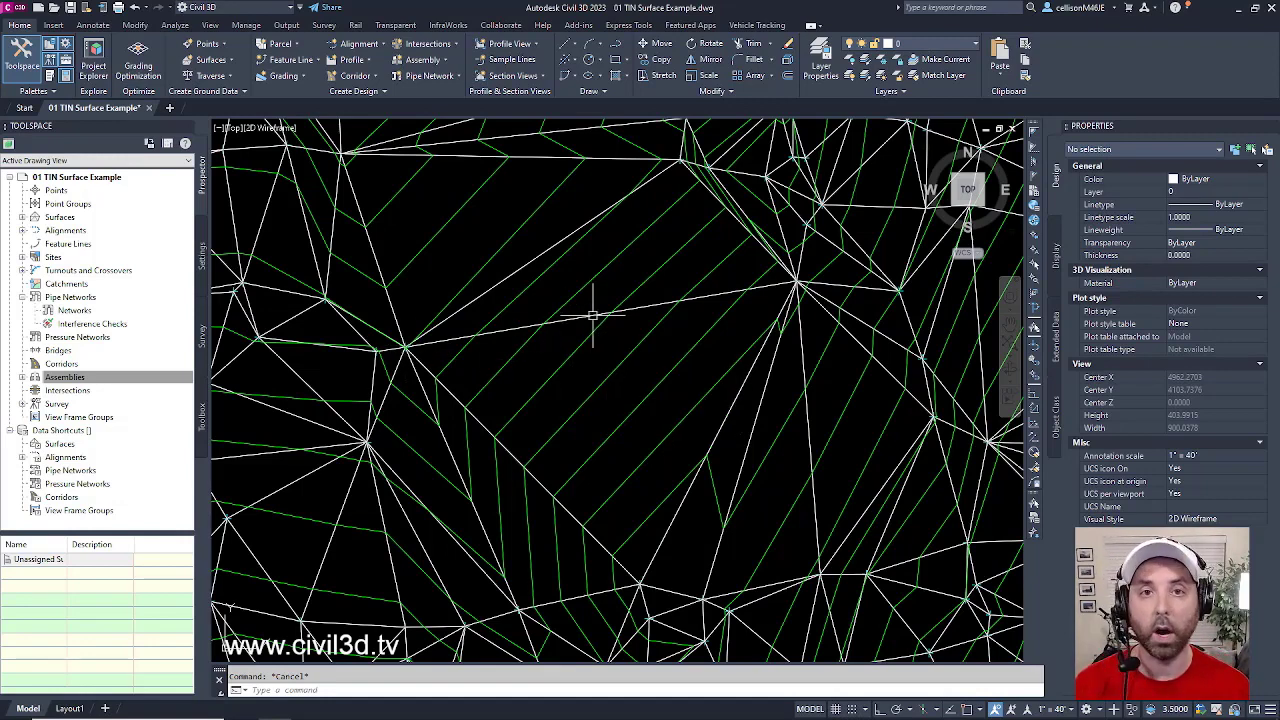
pyautogui.moveTo(793, 286)
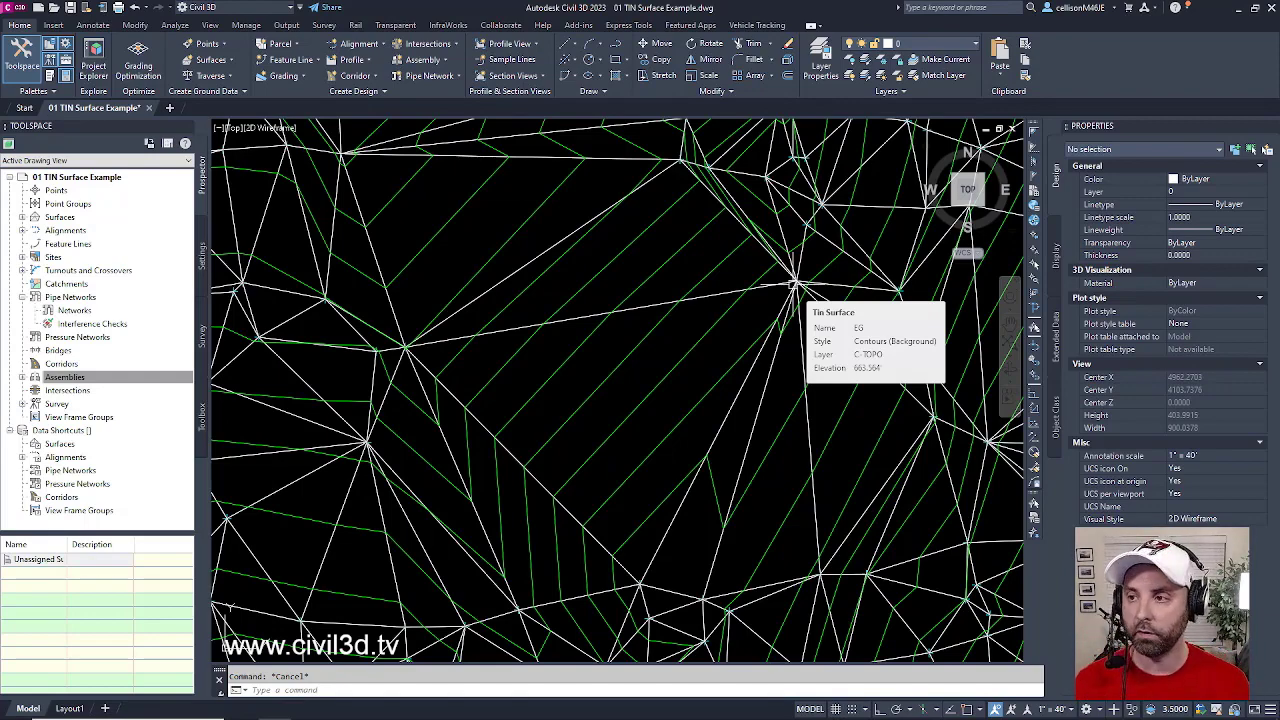
# Step: Zoom and pan in closely on two individual TIN vertices of the EG surface
pyautogui.scroll(4, 490, 390)
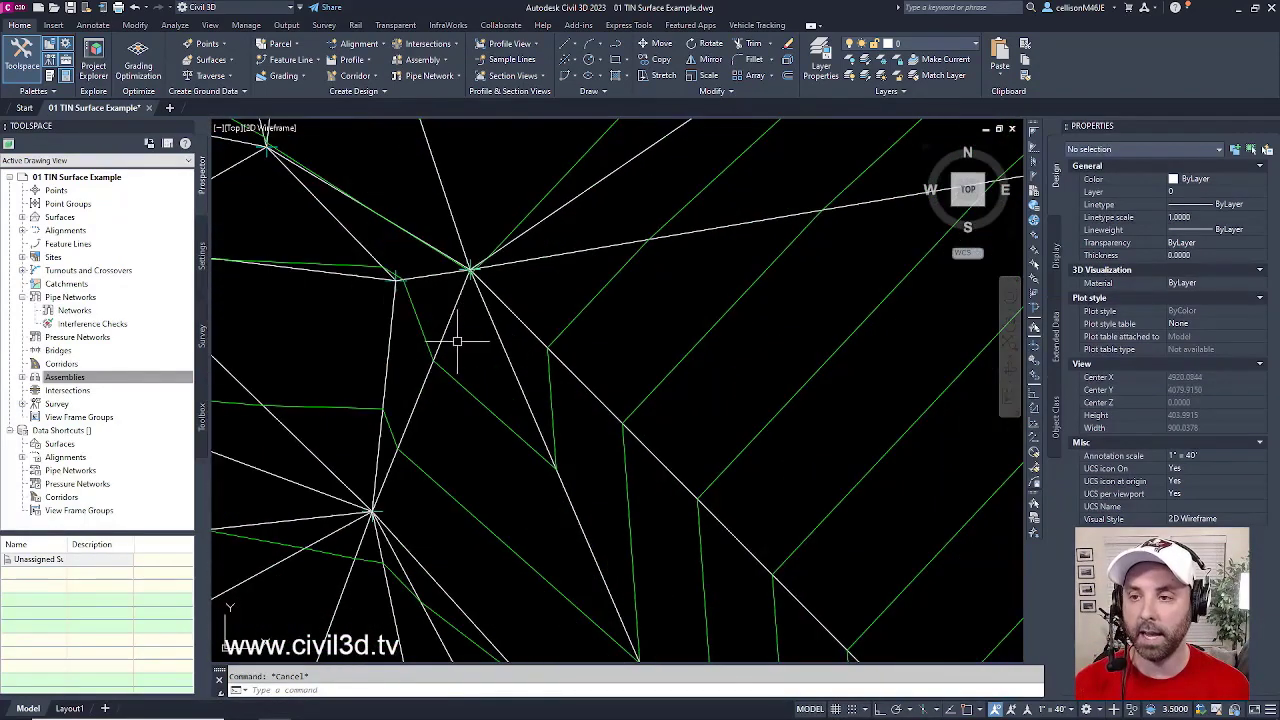
pyautogui.scroll(4, 466, 330)
pyautogui.moveTo(471, 323); pyautogui.dragTo(466, 420, button='middle')
pyautogui.scroll(4, 457, 371)
pyautogui.moveTo(457, 371)
pyautogui.mouseDown(button='middle')
pyautogui.moveTo(517, 421)
pyautogui.moveTo(600, 423)
pyautogui.mouseUp(button='middle')
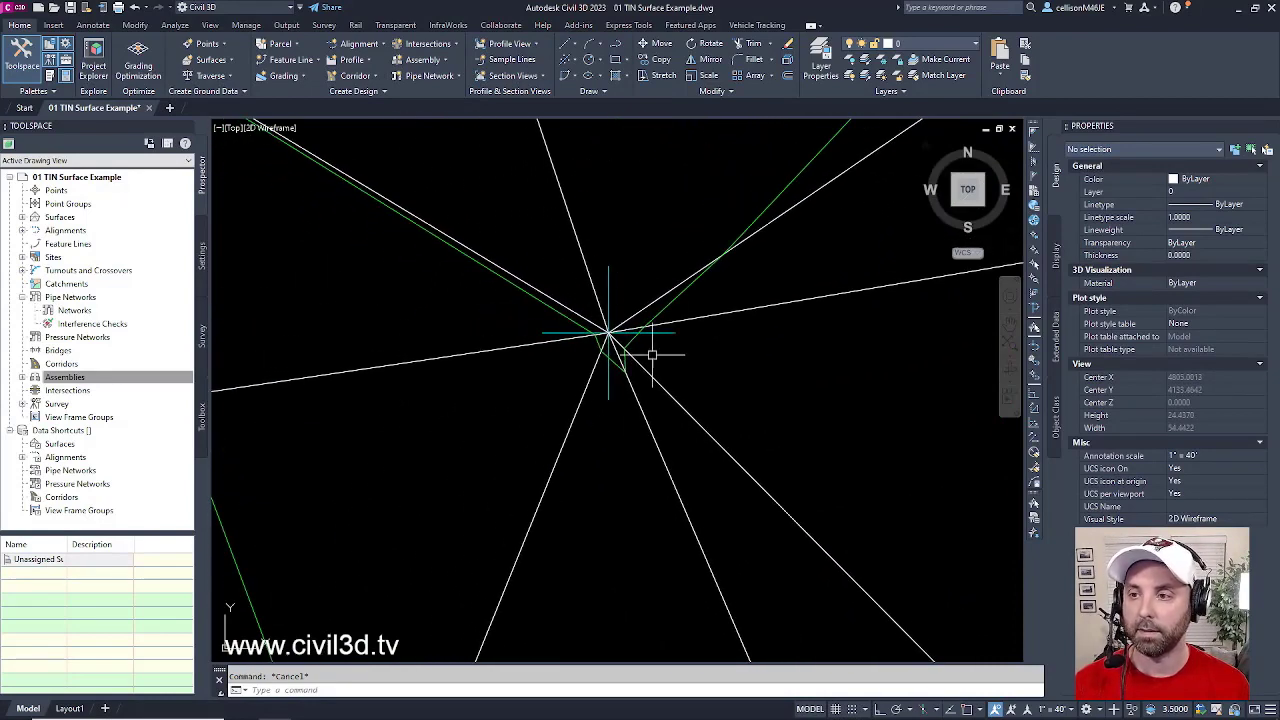
pyautogui.scroll(-8, 597, 340)
pyautogui.scroll(4, 484, 365)
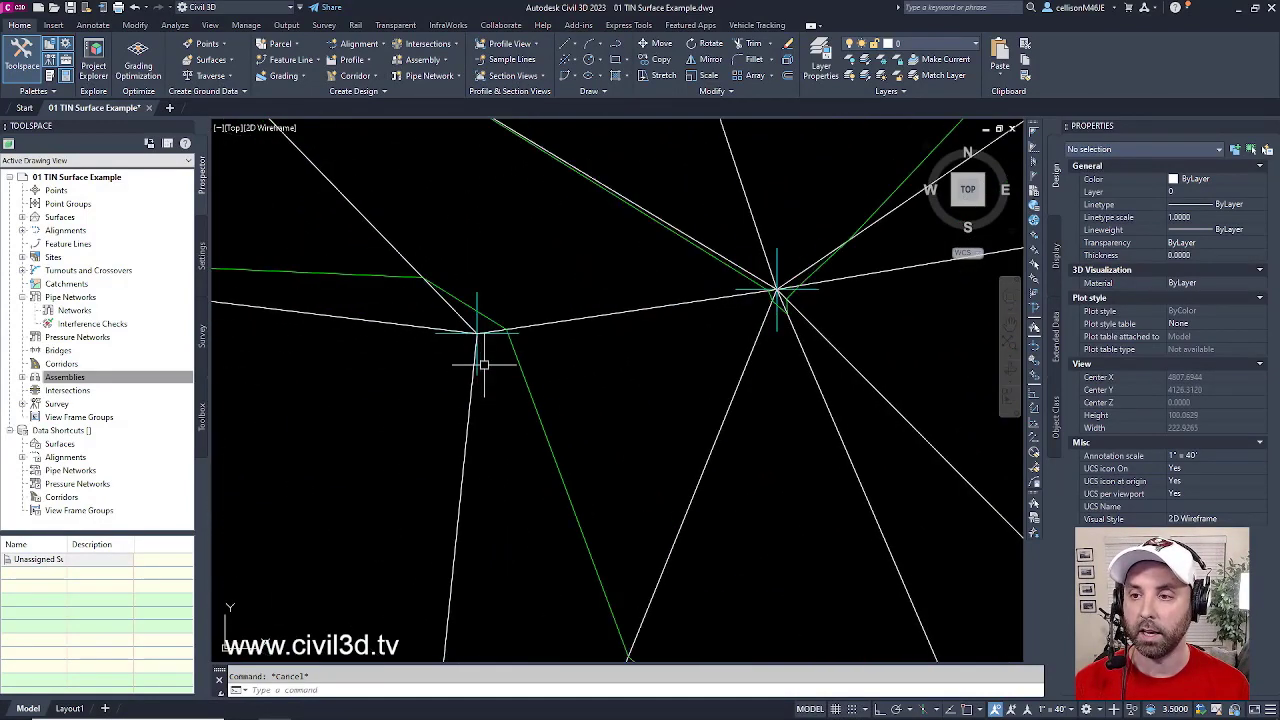
pyautogui.moveTo(484, 365); pyautogui.dragTo(534, 391, button='middle')
pyautogui.scroll(-5, 537, 375)
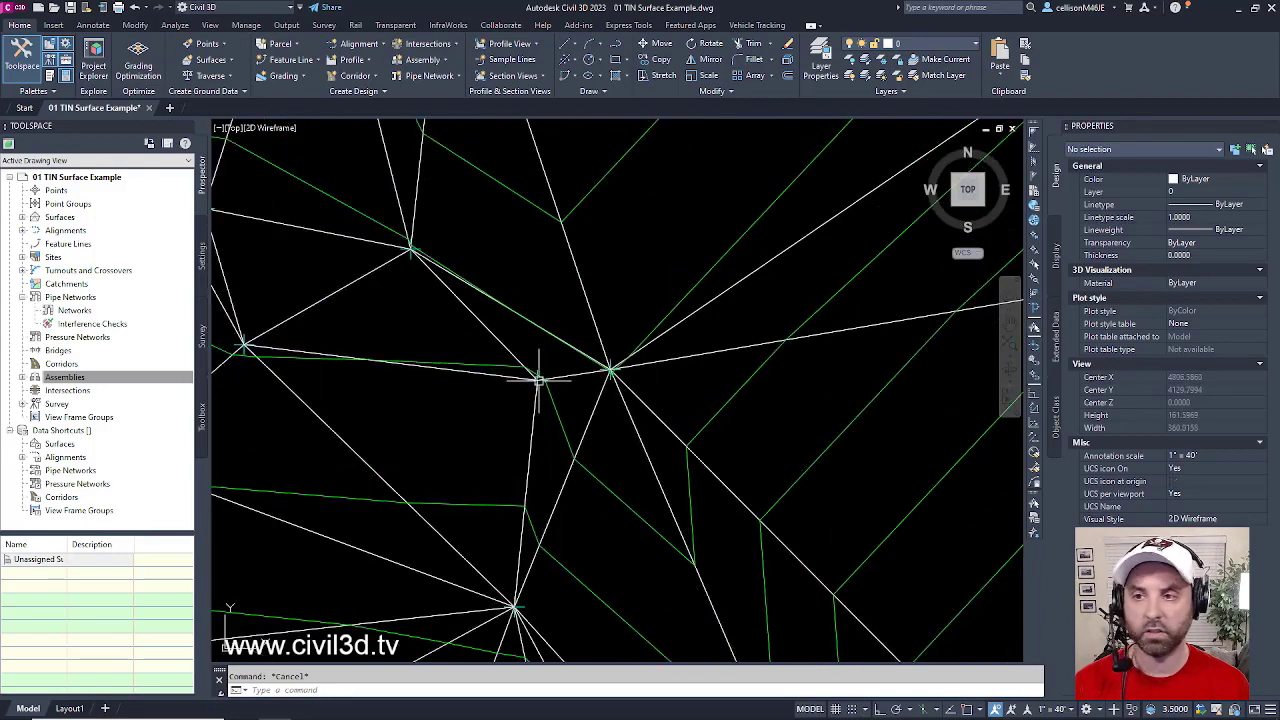
pyautogui.scroll(-2, 508, 400)
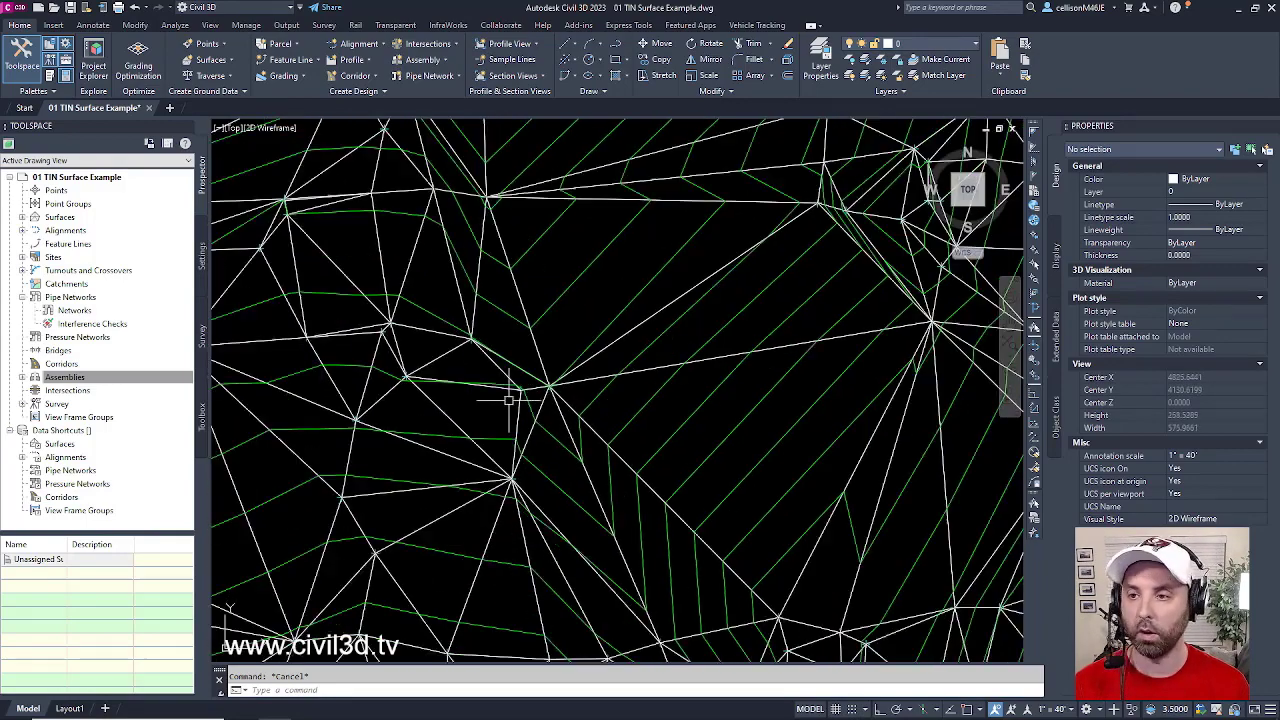
pyautogui.scroll(6, 540, 385)
# Step: Pan across the neighbouring triangles, then zoom extents to show the entire EG surface
pyautogui.moveTo(503, 309); pyautogui.dragTo(509, 405, button='middle')
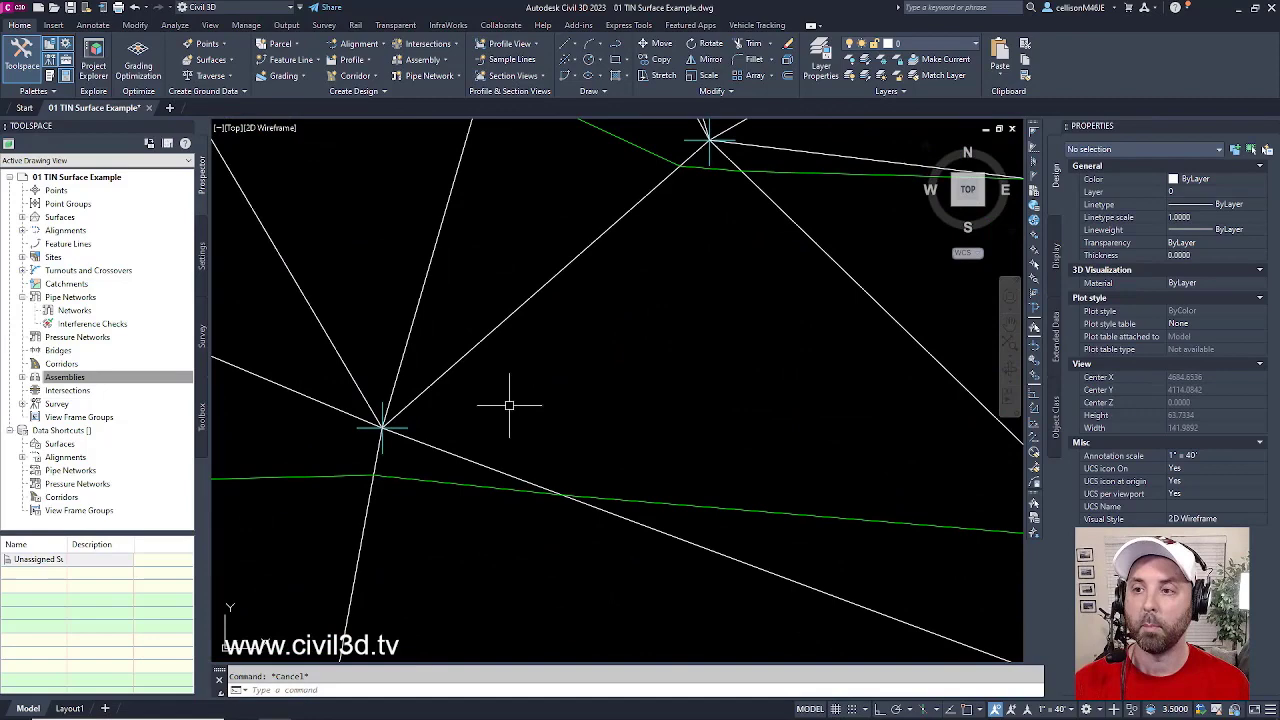
pyautogui.scroll(-3, 530, 380)
pyautogui.moveTo(543, 366); pyautogui.dragTo(517, 420, button='middle')
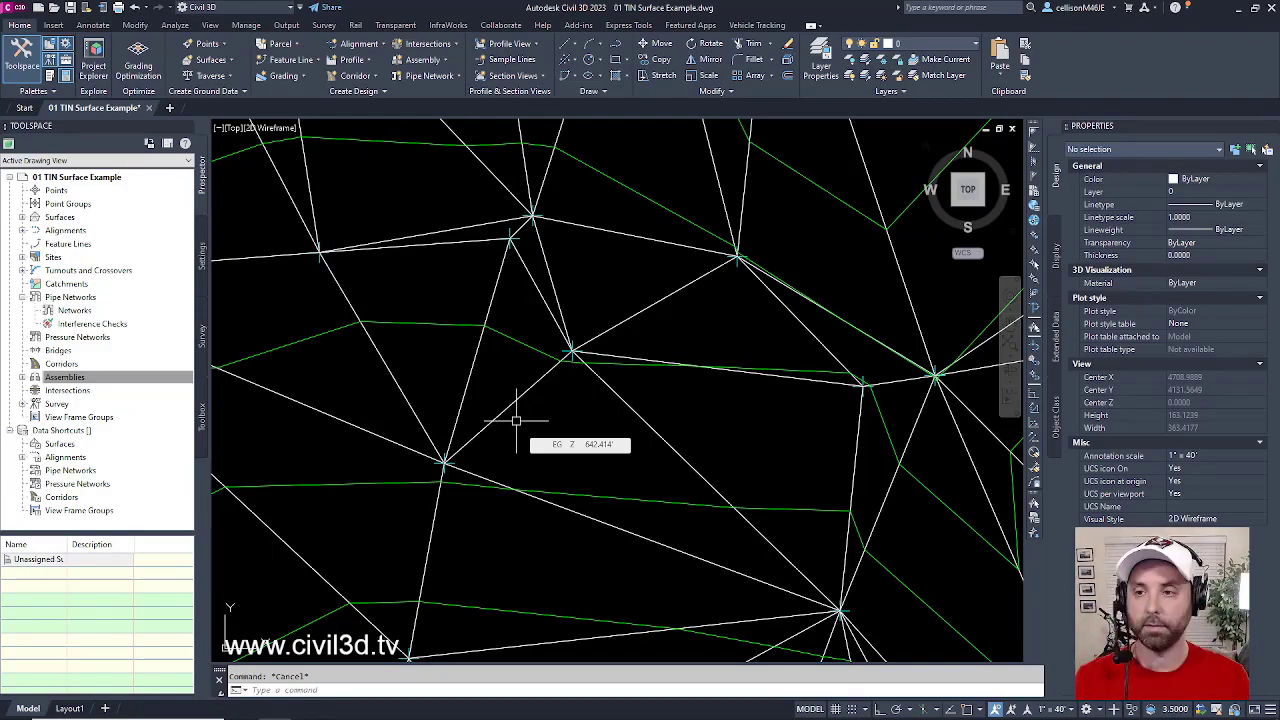
pyautogui.scroll(-8, 516, 421)
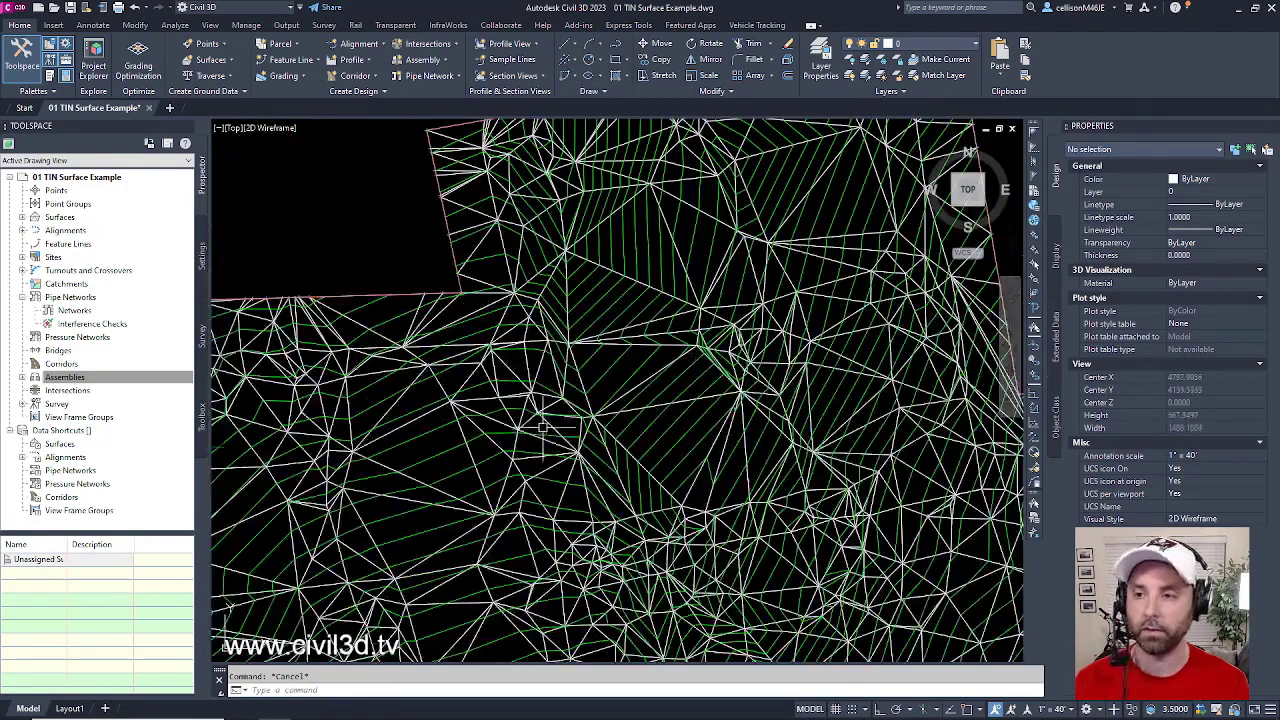
pyautogui.moveTo(516, 421); pyautogui.dragTo(619, 375, button='middle')
pyautogui.scroll(4, 540, 390)
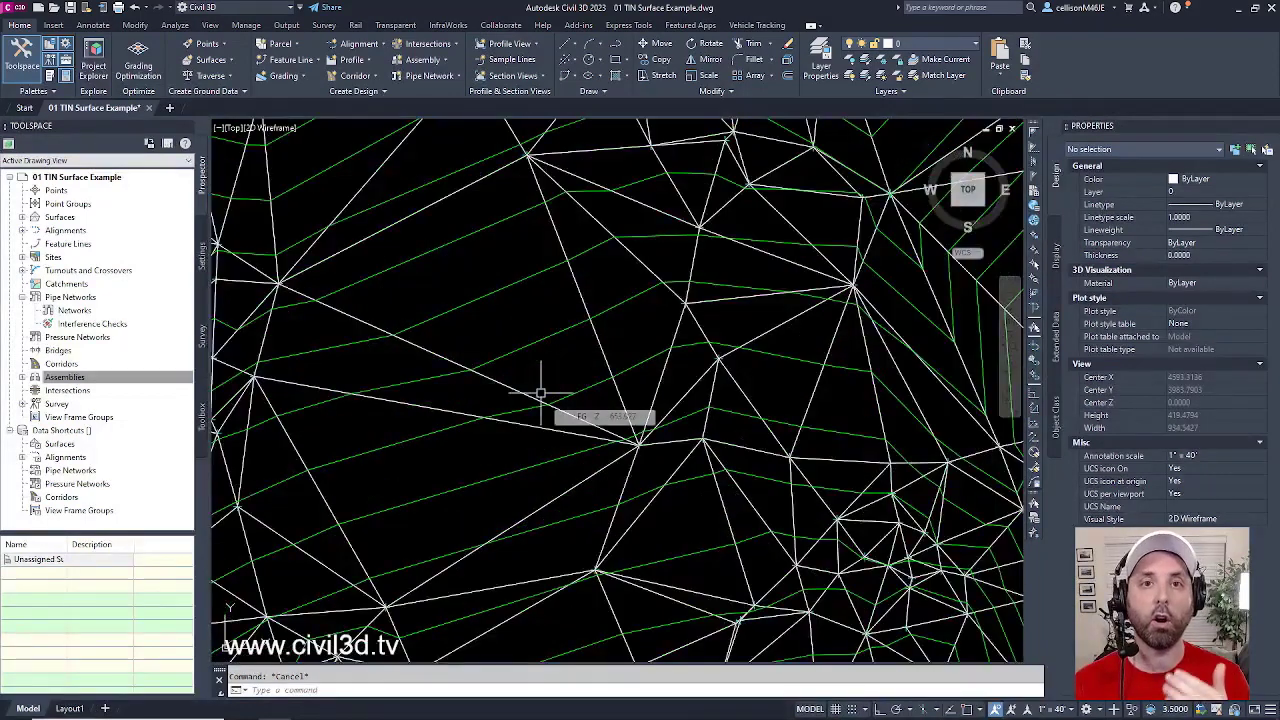
pyautogui.middleClick(818, 382)
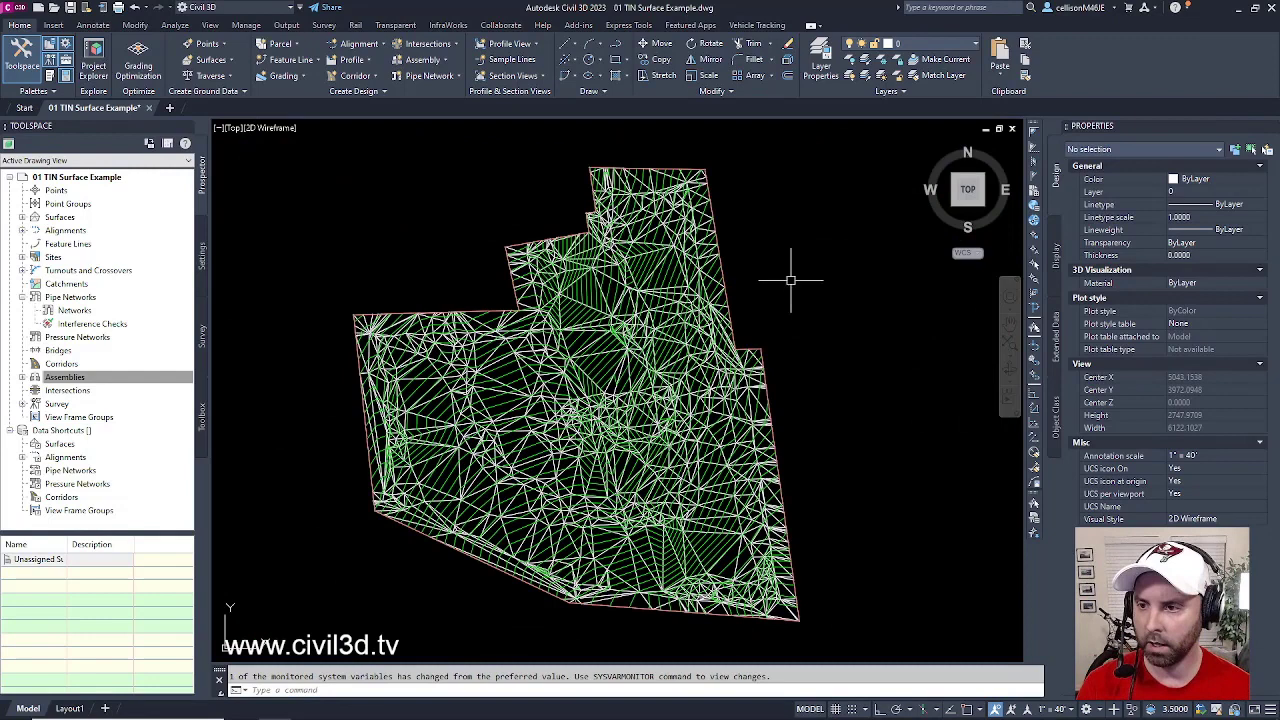
# Step: From the EG surface's Style property, open the current Contours (Background) style for editing
pyautogui.click(665, 320)
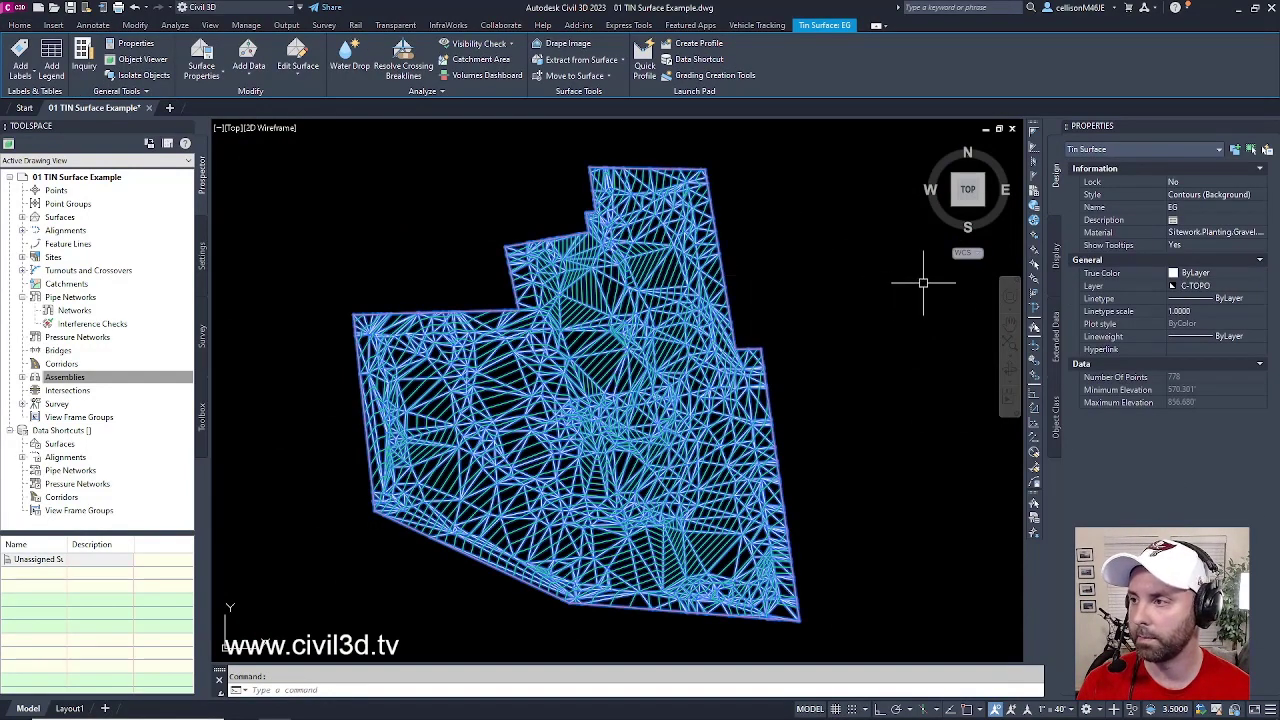
pyautogui.click(1238, 197)
pyautogui.click(1261, 196)
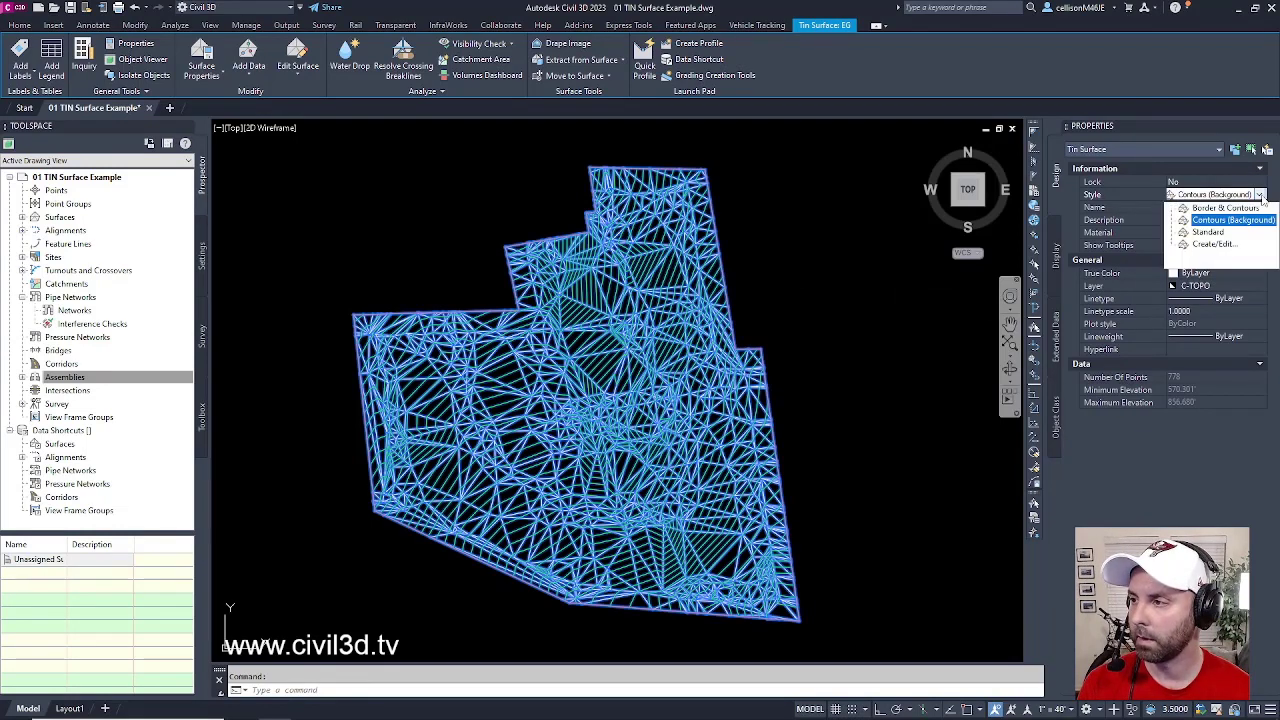
pyautogui.click(1228, 246)
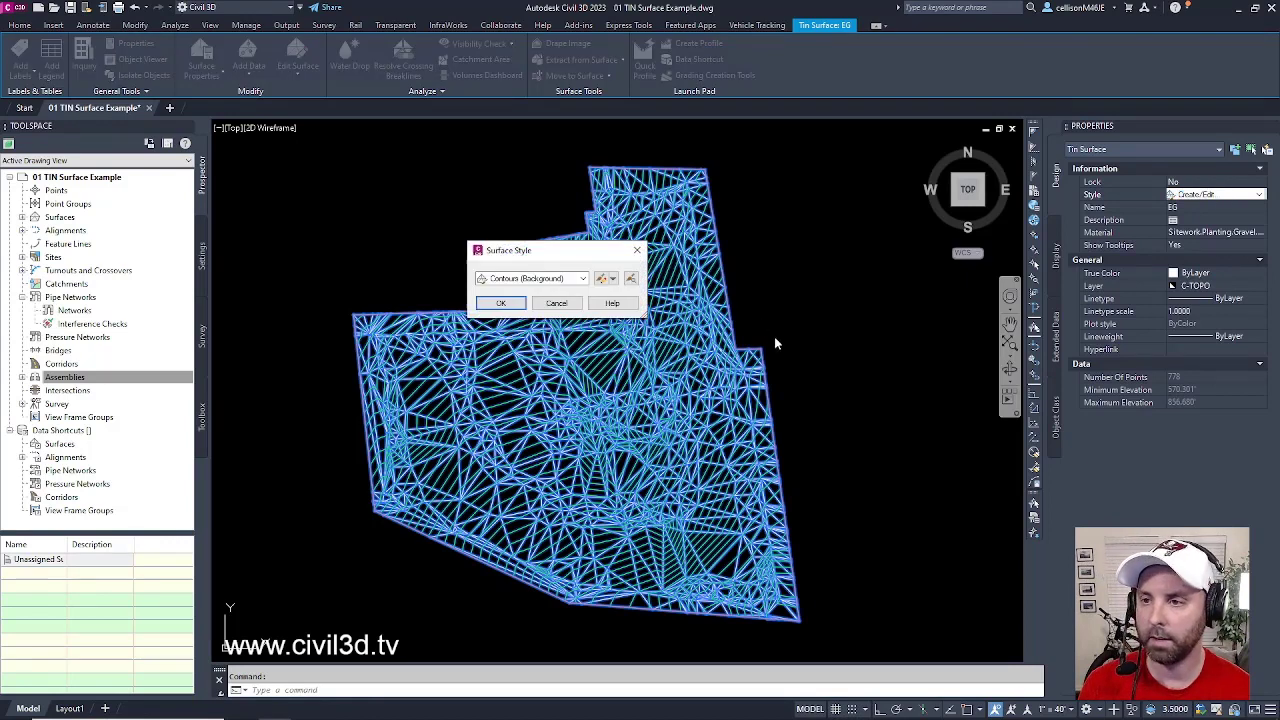
pyautogui.click(601, 280)
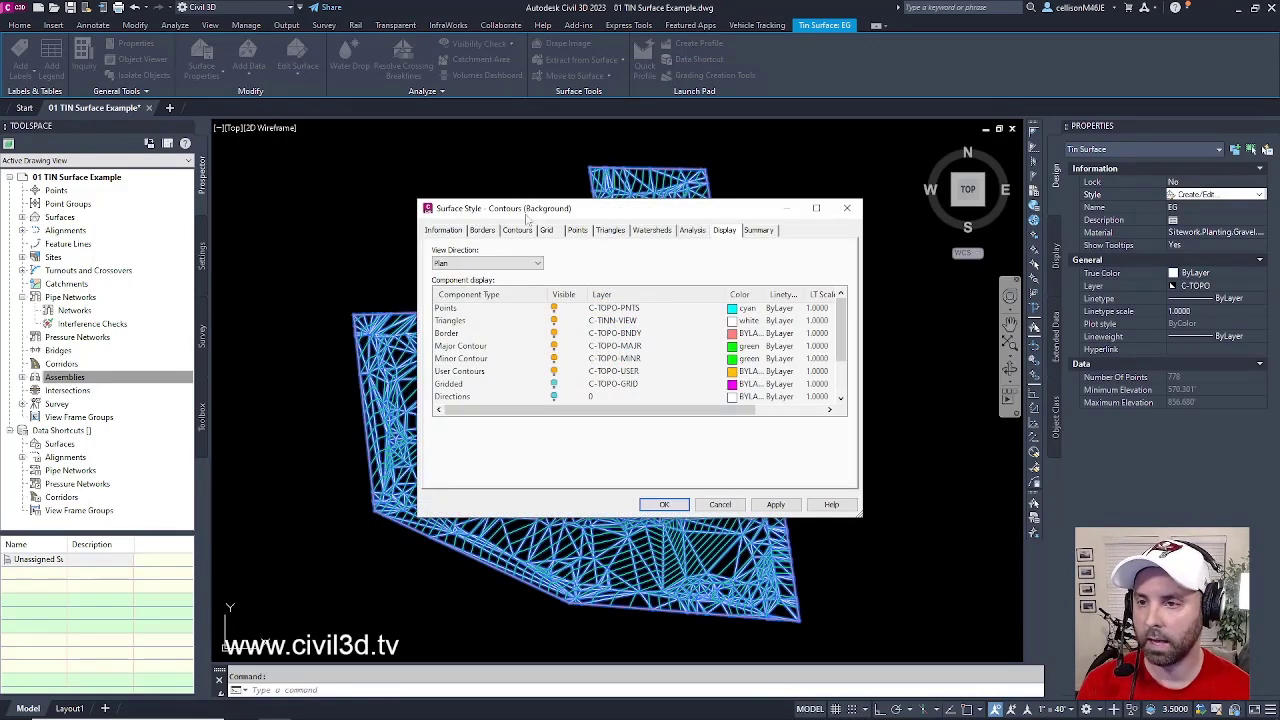
# Step: Turn off Minor, Major and User Contours, Border and Triangles in Contours (Background), leaving only points
pyautogui.click(555, 358)
pyautogui.click(555, 346)
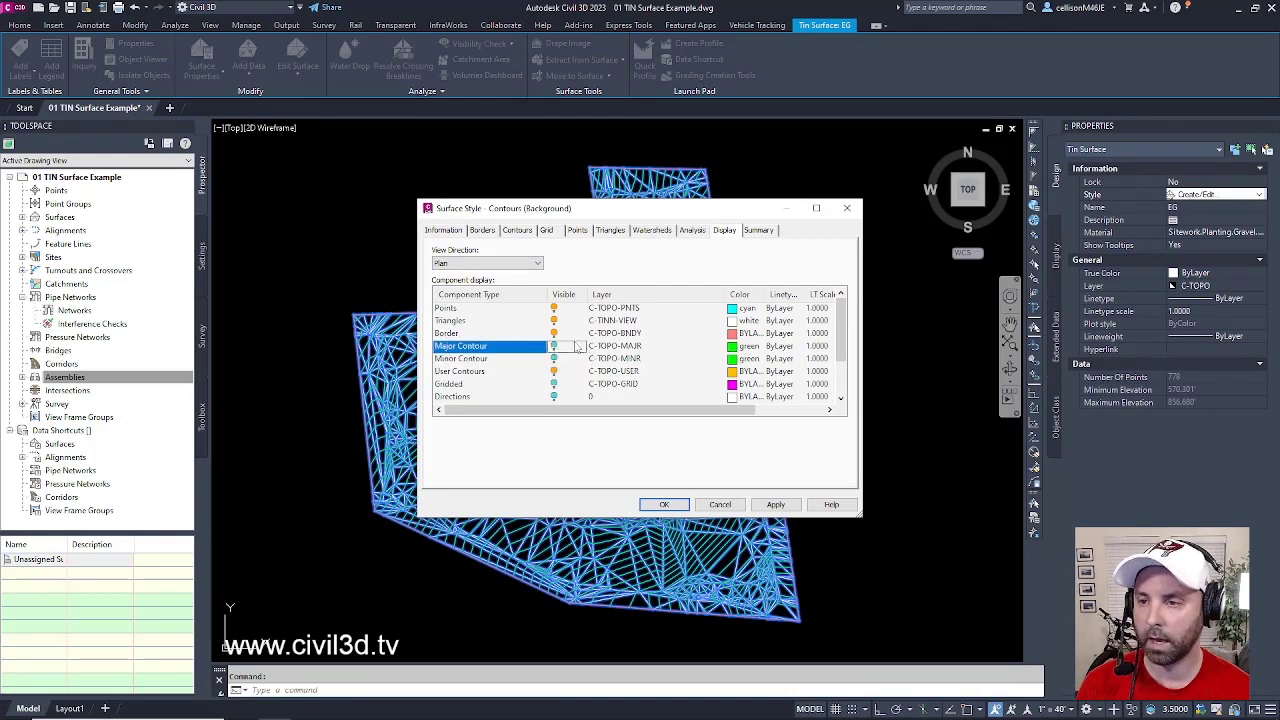
pyautogui.click(555, 333)
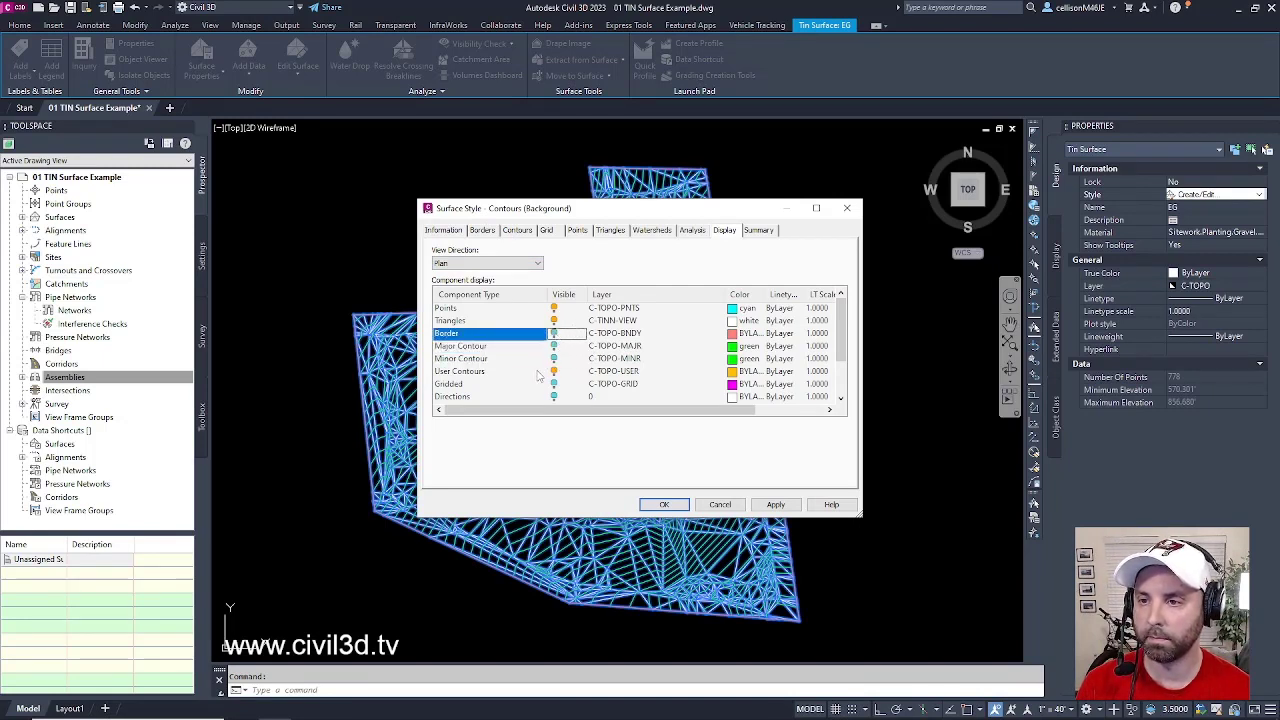
pyautogui.click(554, 321)
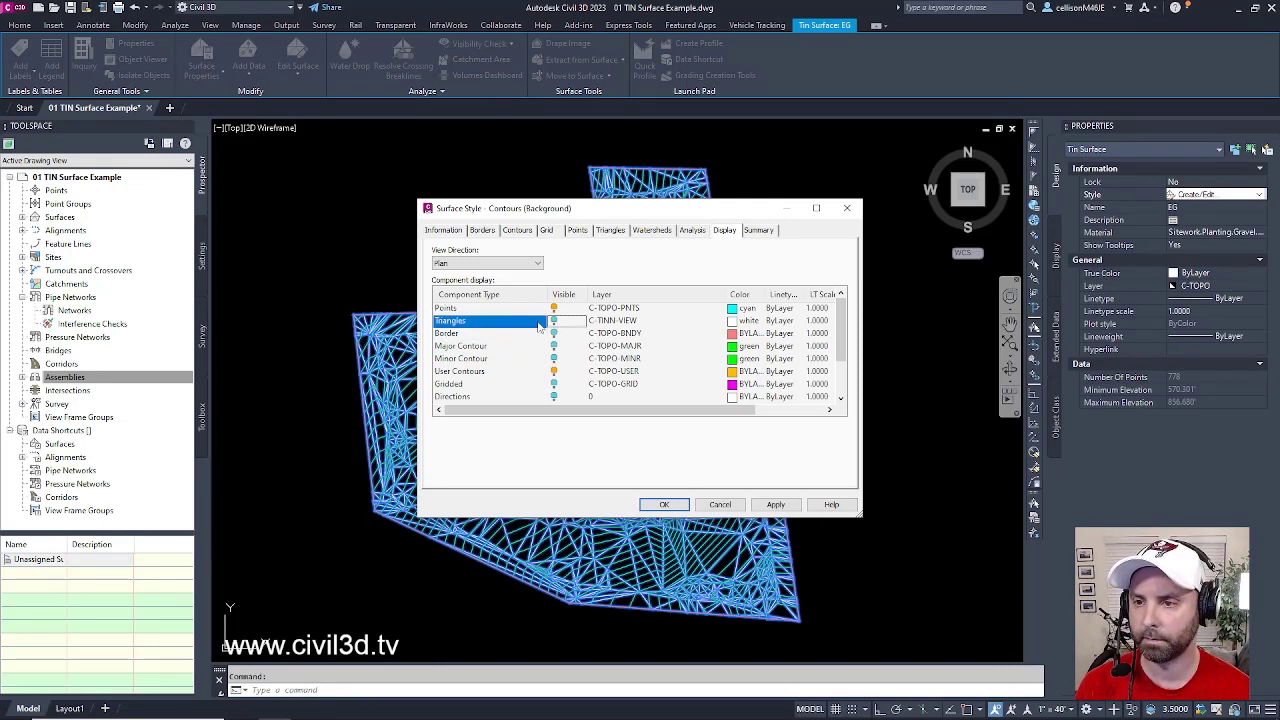
pyautogui.click(555, 372)
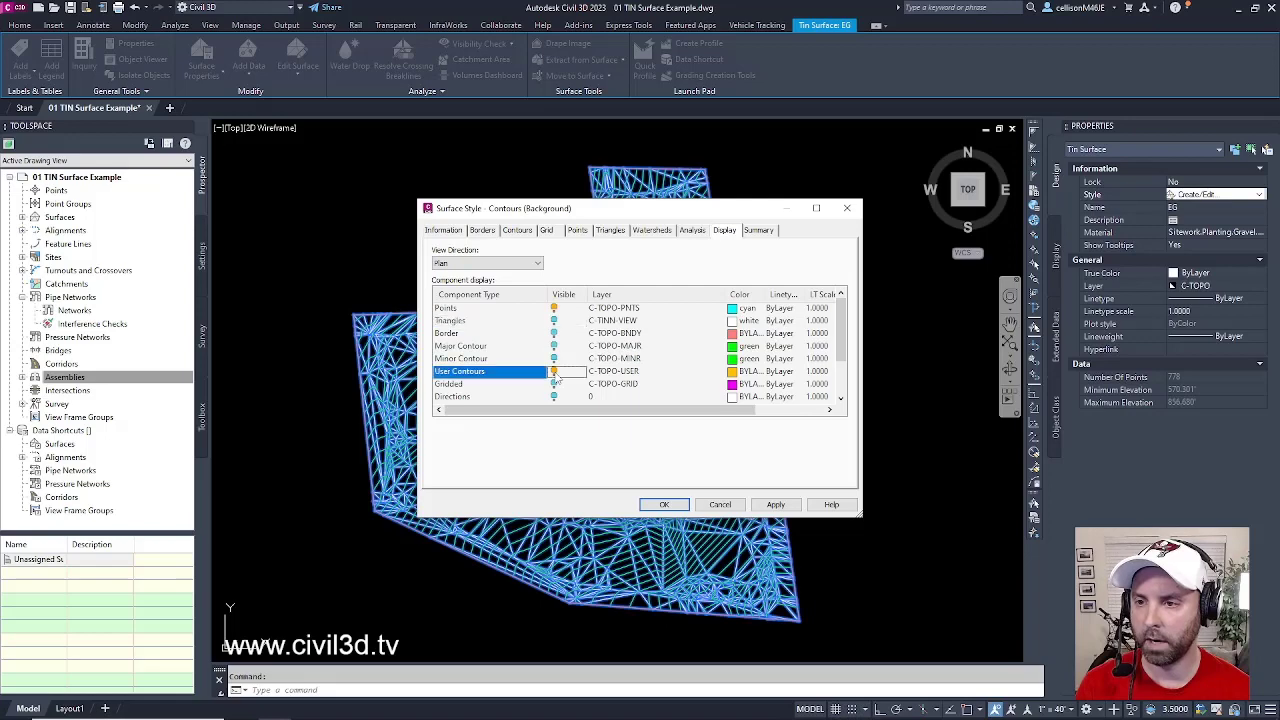
pyautogui.click(780, 506)
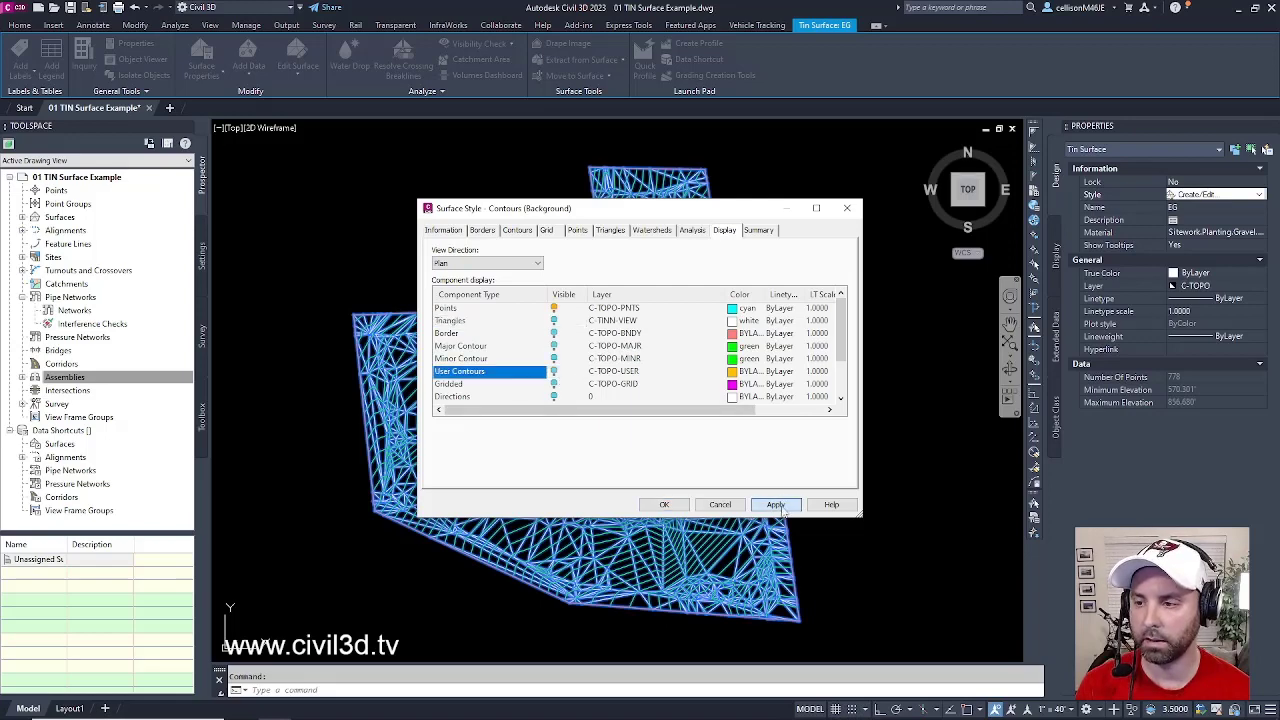
pyautogui.click(664, 504)
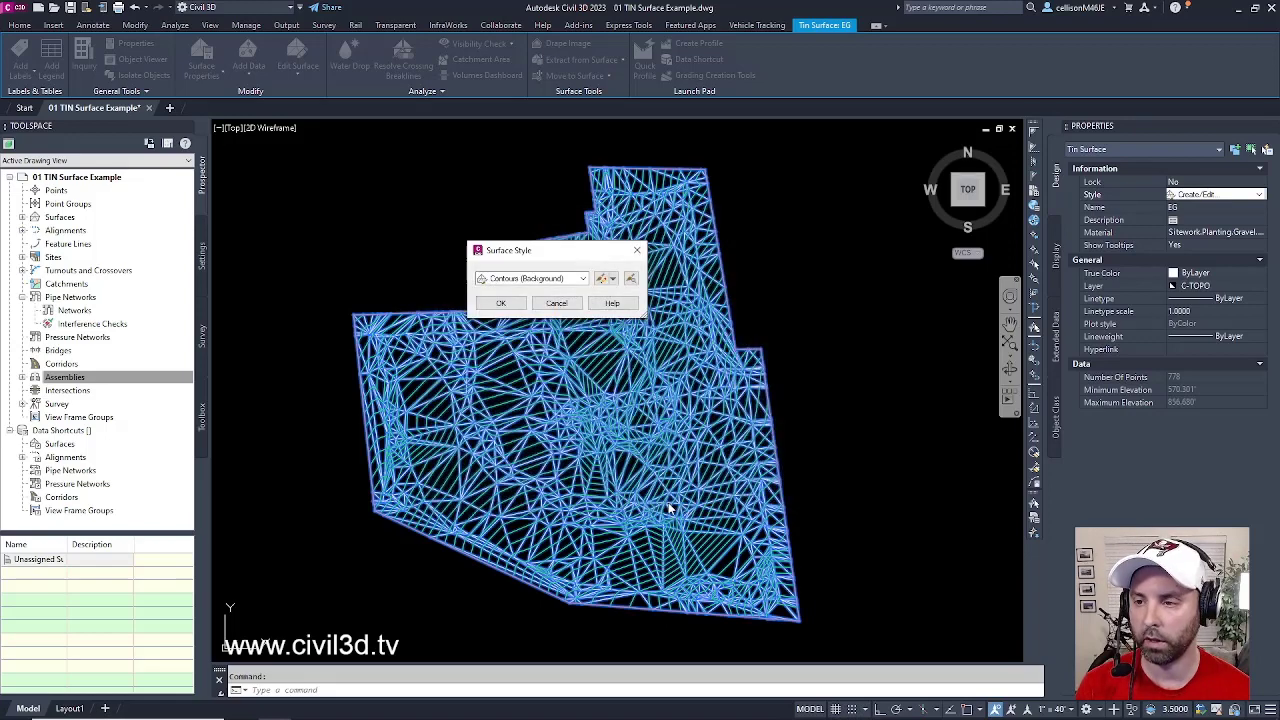
pyautogui.click(503, 305)
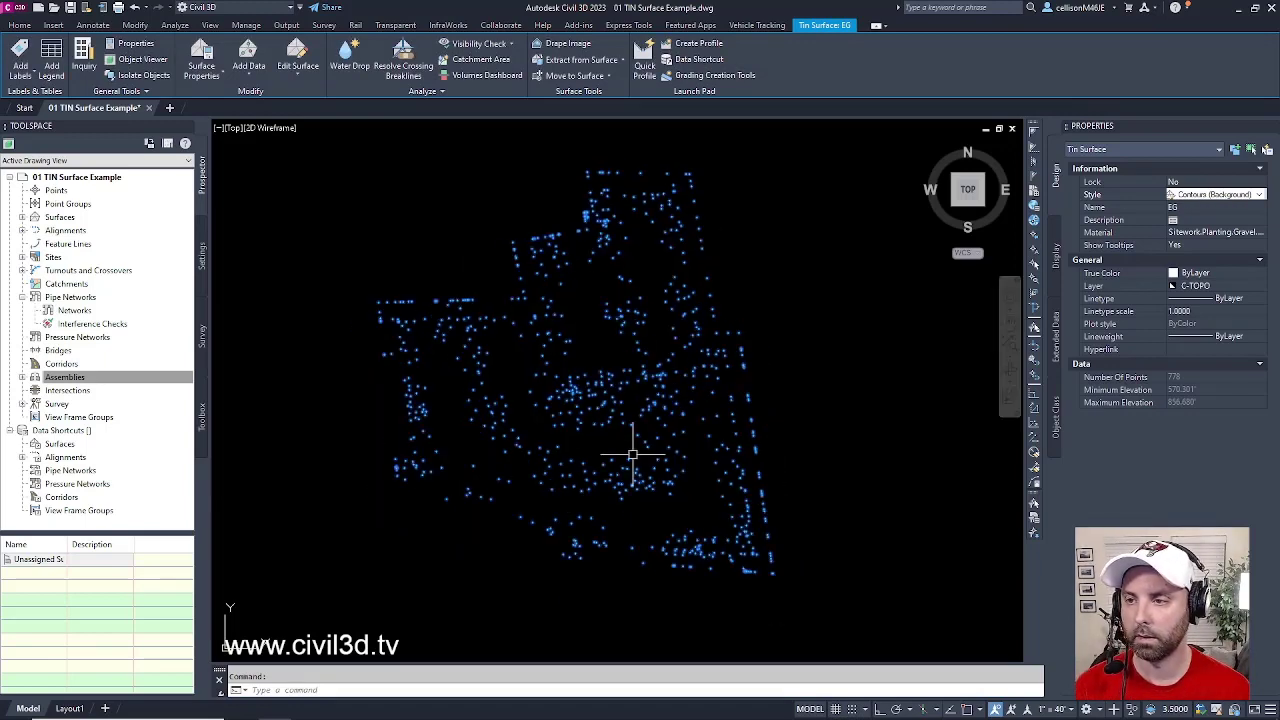
pyautogui.scroll(4, 587, 383)
pyautogui.scroll(4, 587, 383)
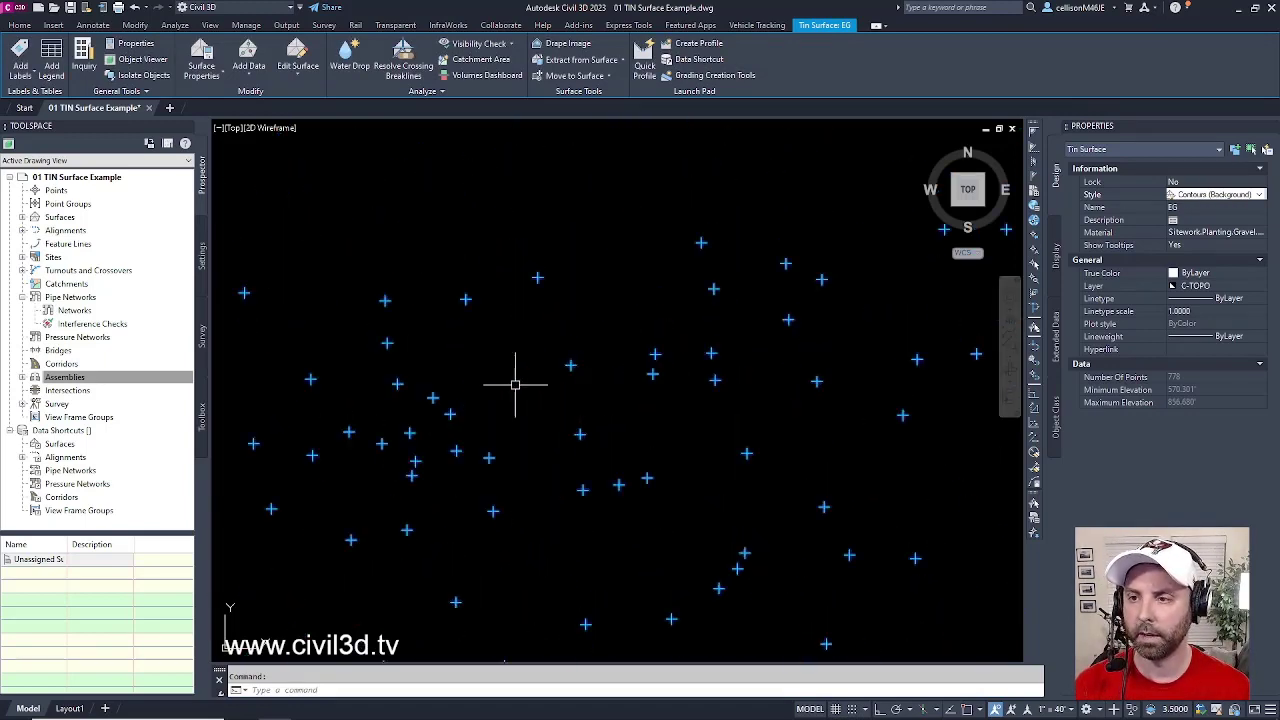
pyautogui.moveTo(517, 377); pyautogui.dragTo(641, 343, button='middle')
pyautogui.scroll(2, 526, 346)
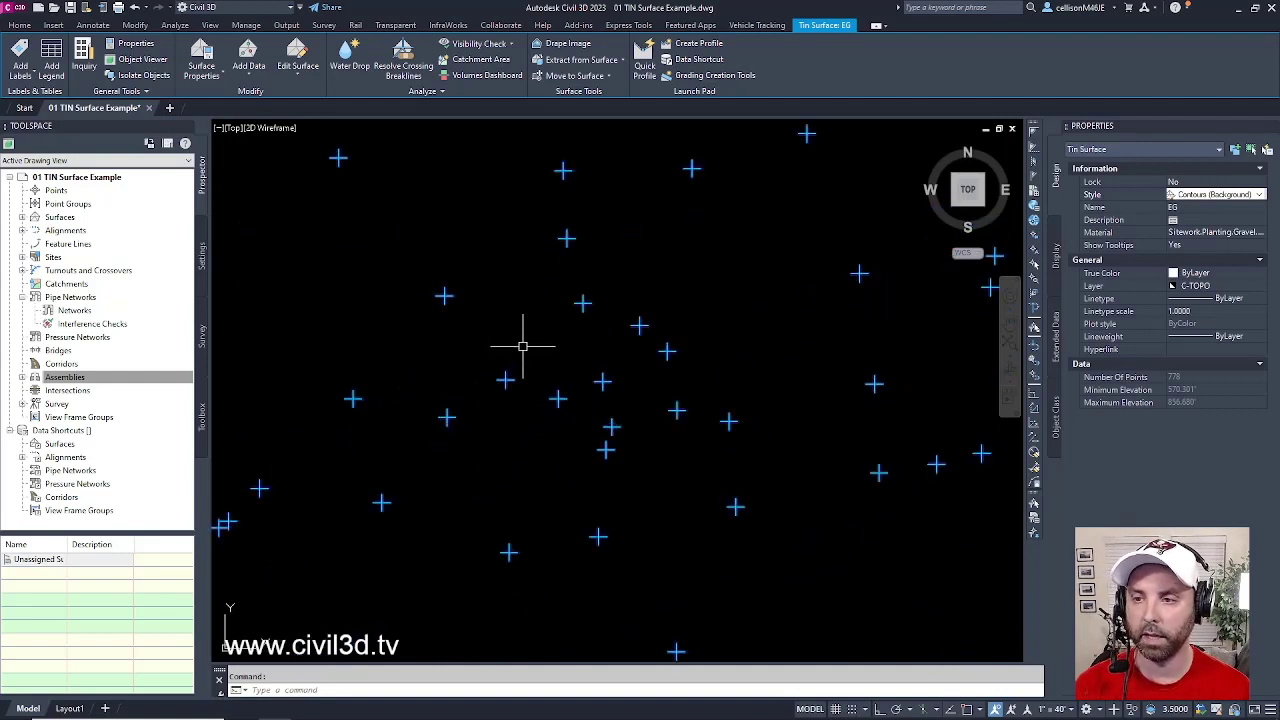
pyautogui.scroll(3, 578, 342)
pyautogui.moveTo(576, 340)
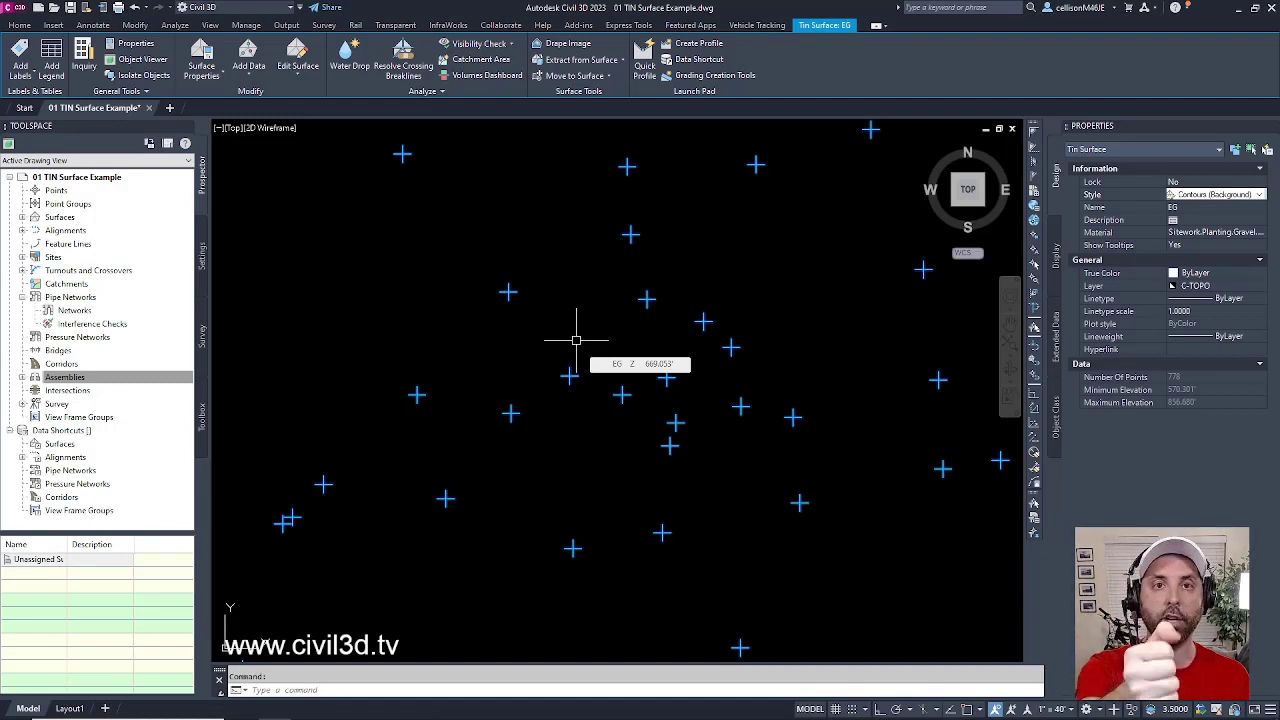
pyautogui.scroll(-6, 576, 340)
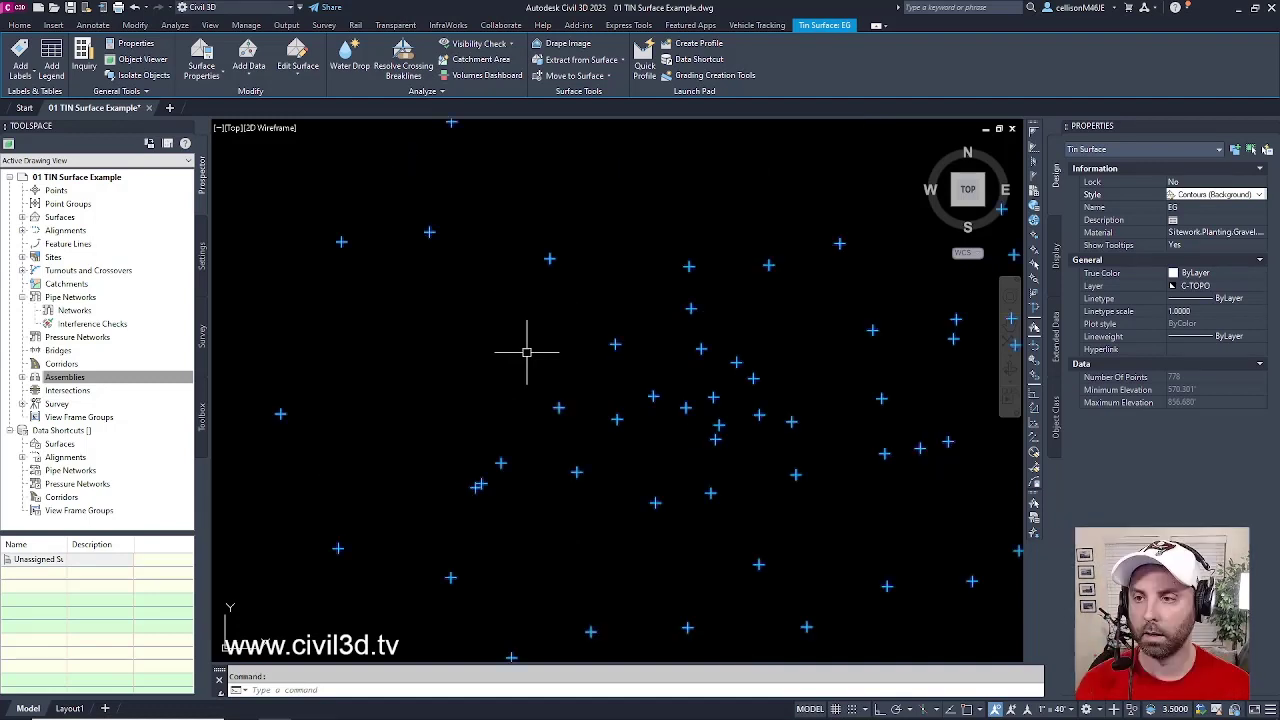
pyautogui.scroll(-3, 555, 328)
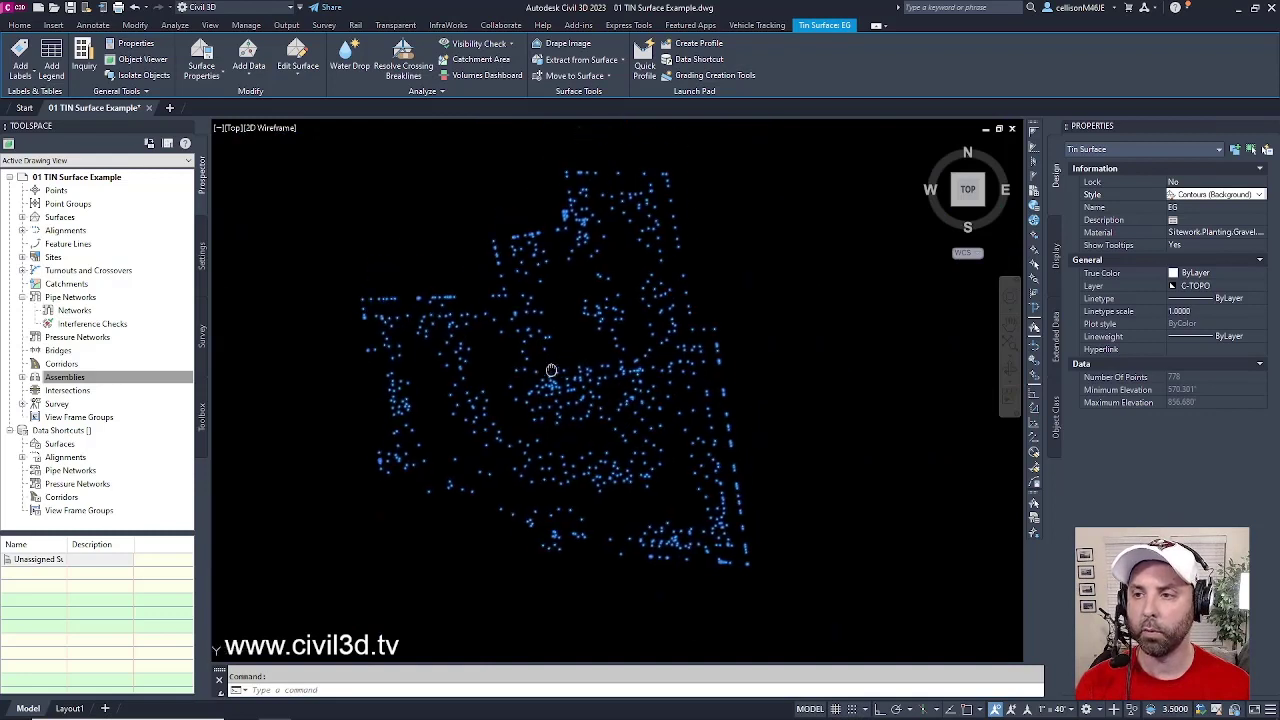
pyautogui.moveTo(545, 376)
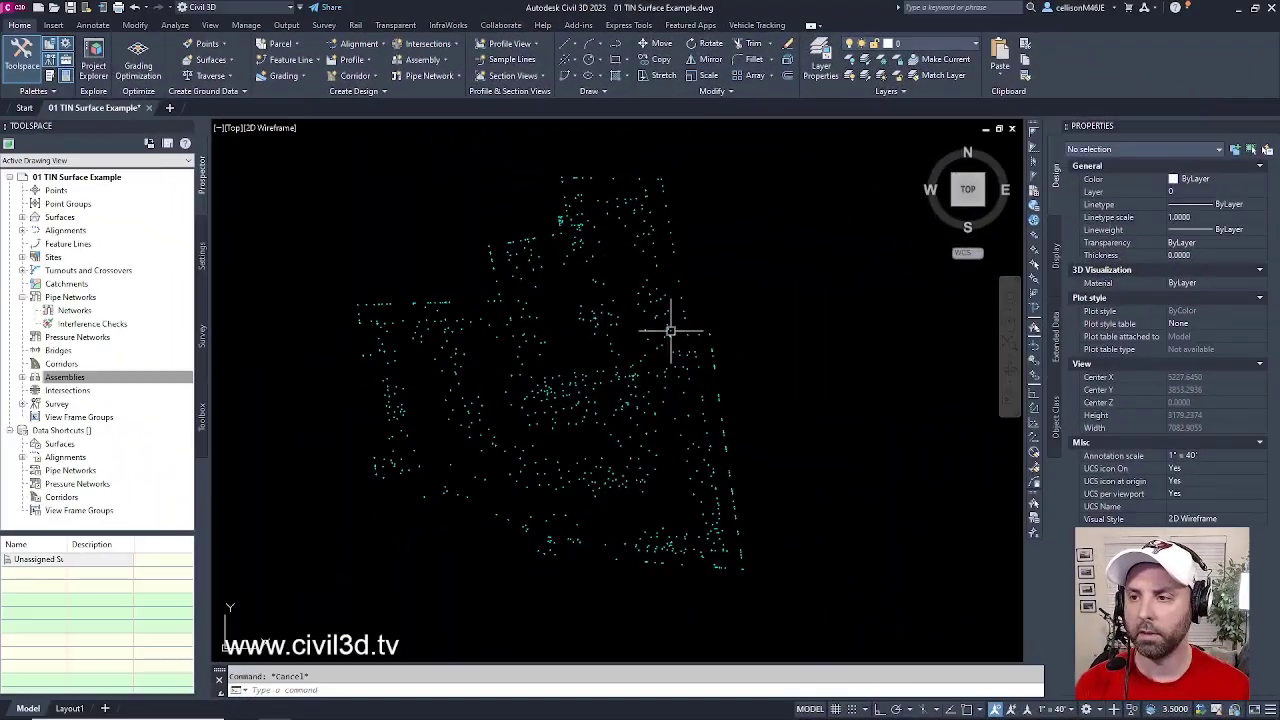
# Step: Turn Triangles visibility back on in the EG surface's Contours (Background) style
pyautogui.click(642, 304)
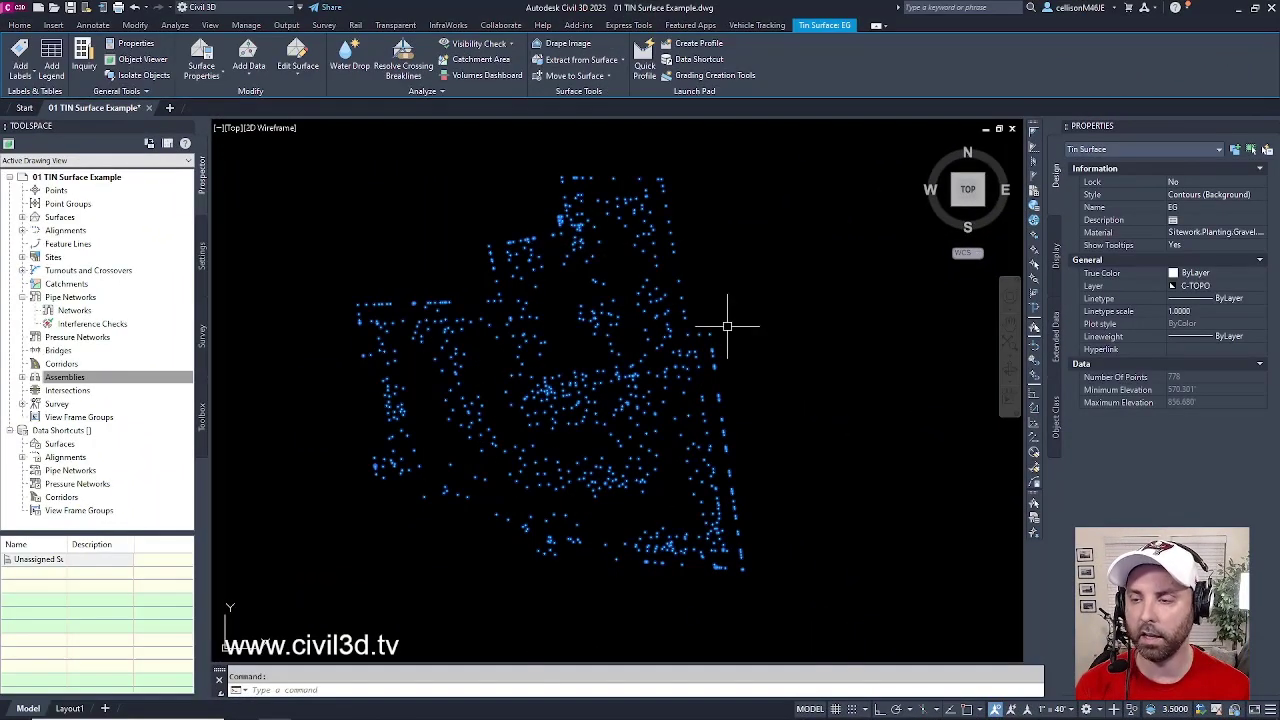
pyautogui.click(1260, 195)
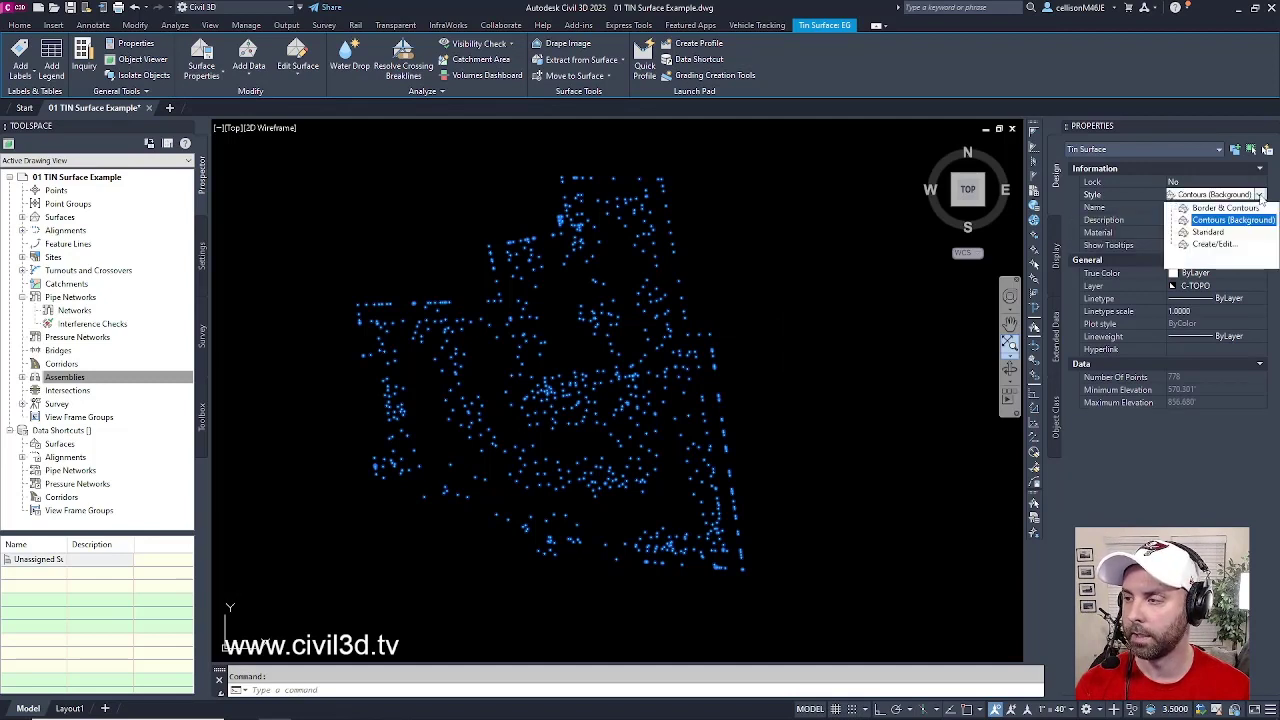
pyautogui.click(1214, 244)
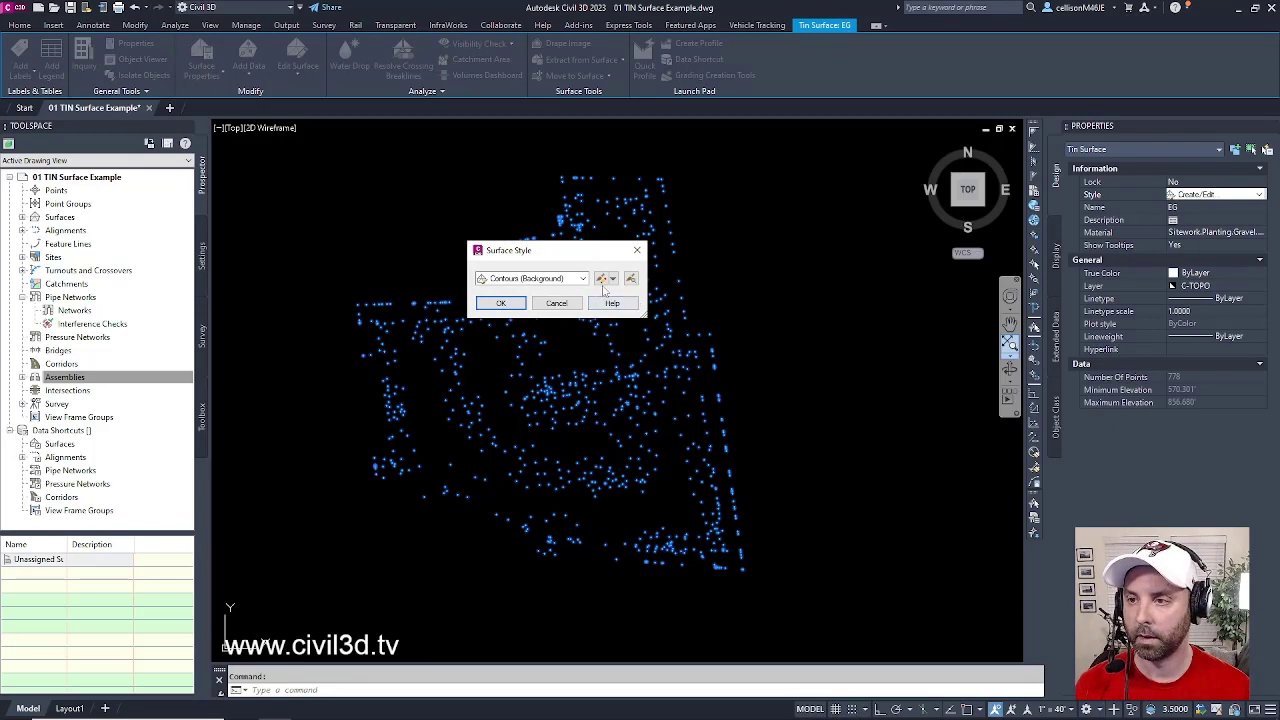
pyautogui.click(603, 281)
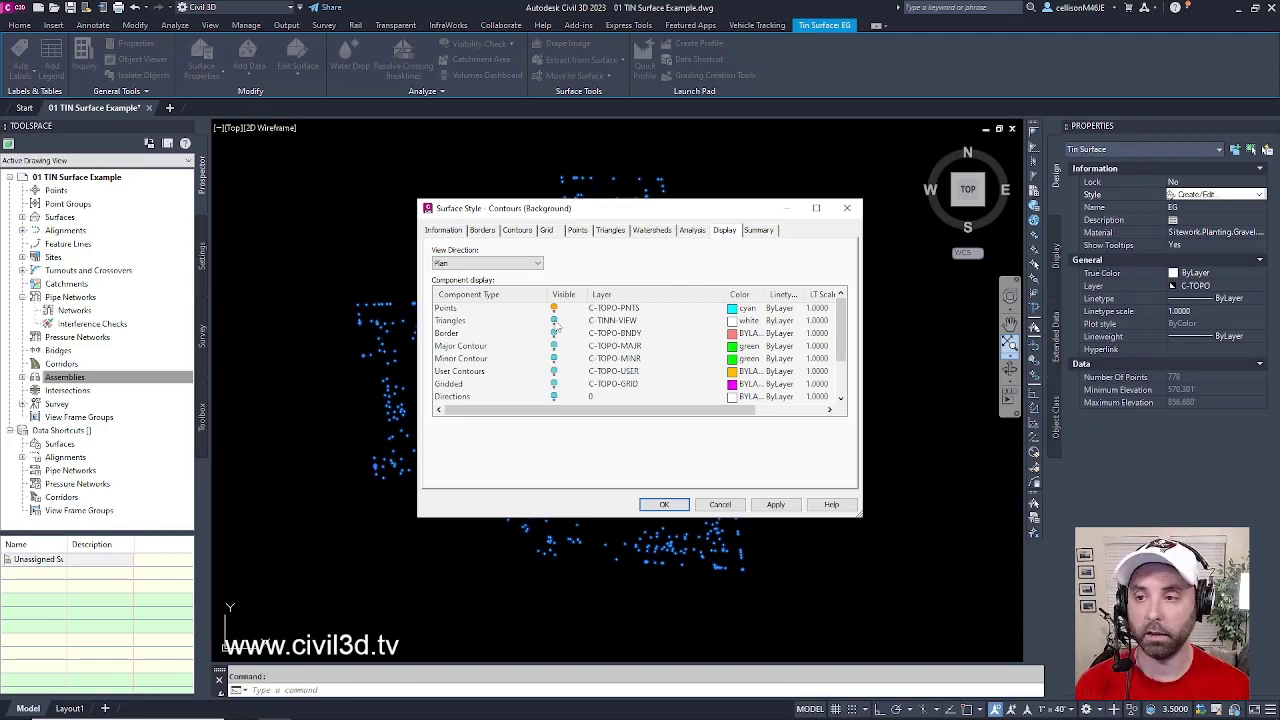
pyautogui.click(555, 321)
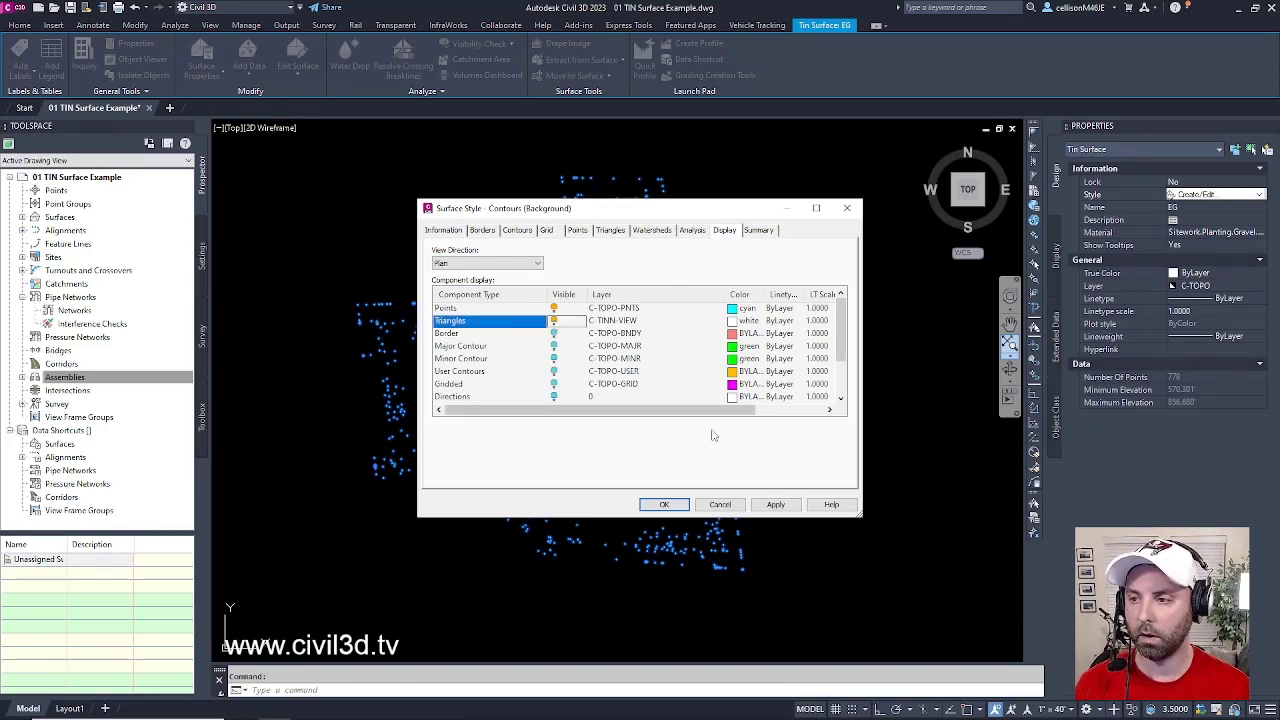
pyautogui.click(664, 504)
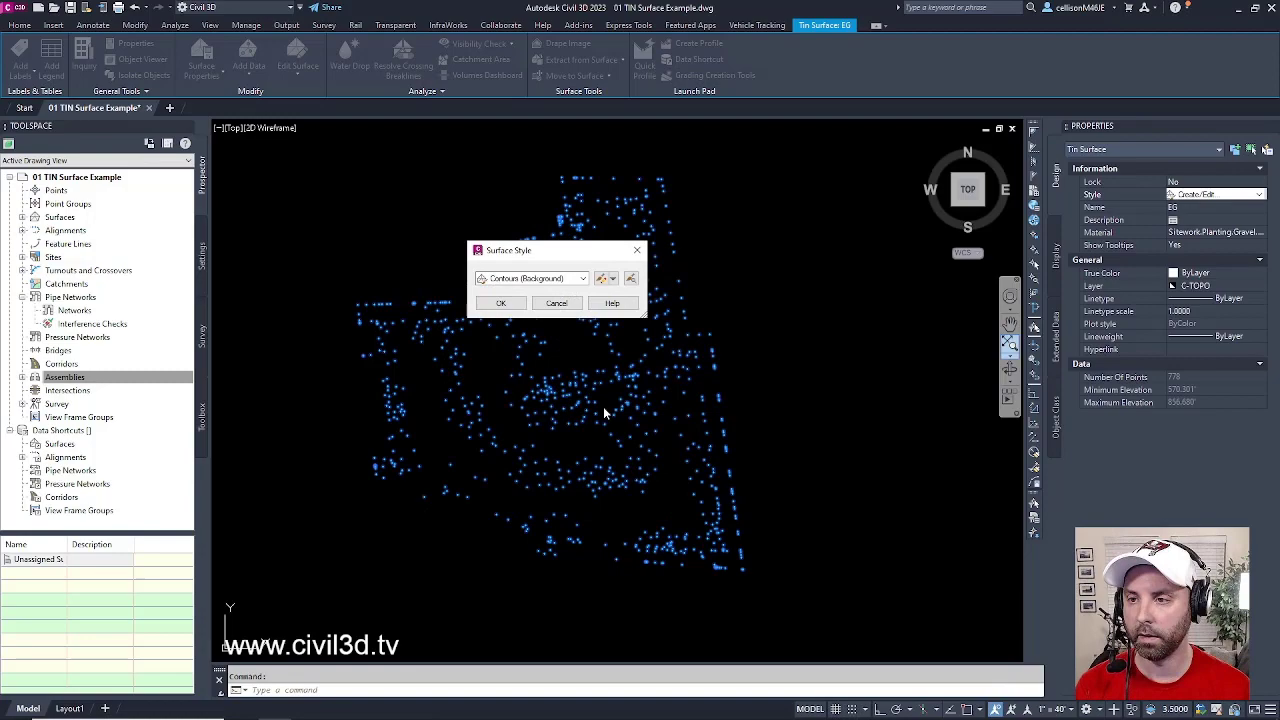
pyautogui.click(500, 304)
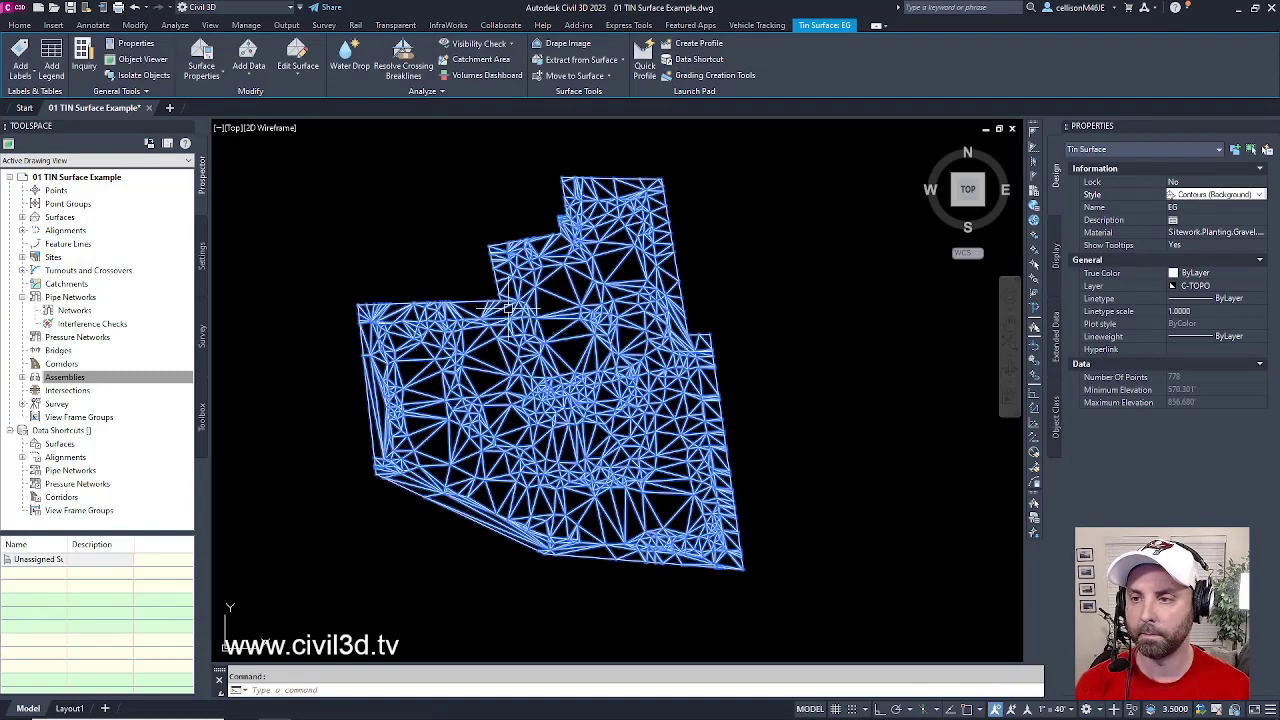
pyautogui.scroll(10, 553, 321)
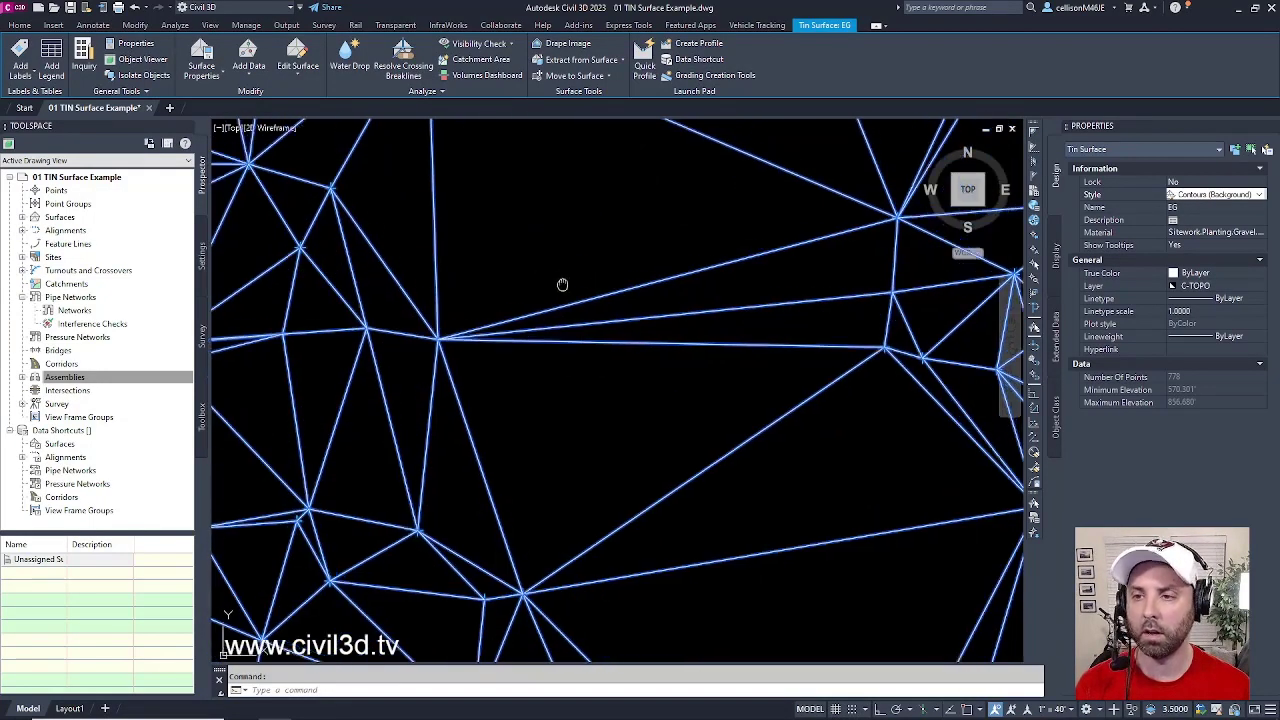
pyautogui.moveTo(460, 291); pyautogui.dragTo(503, 420, button='middle')
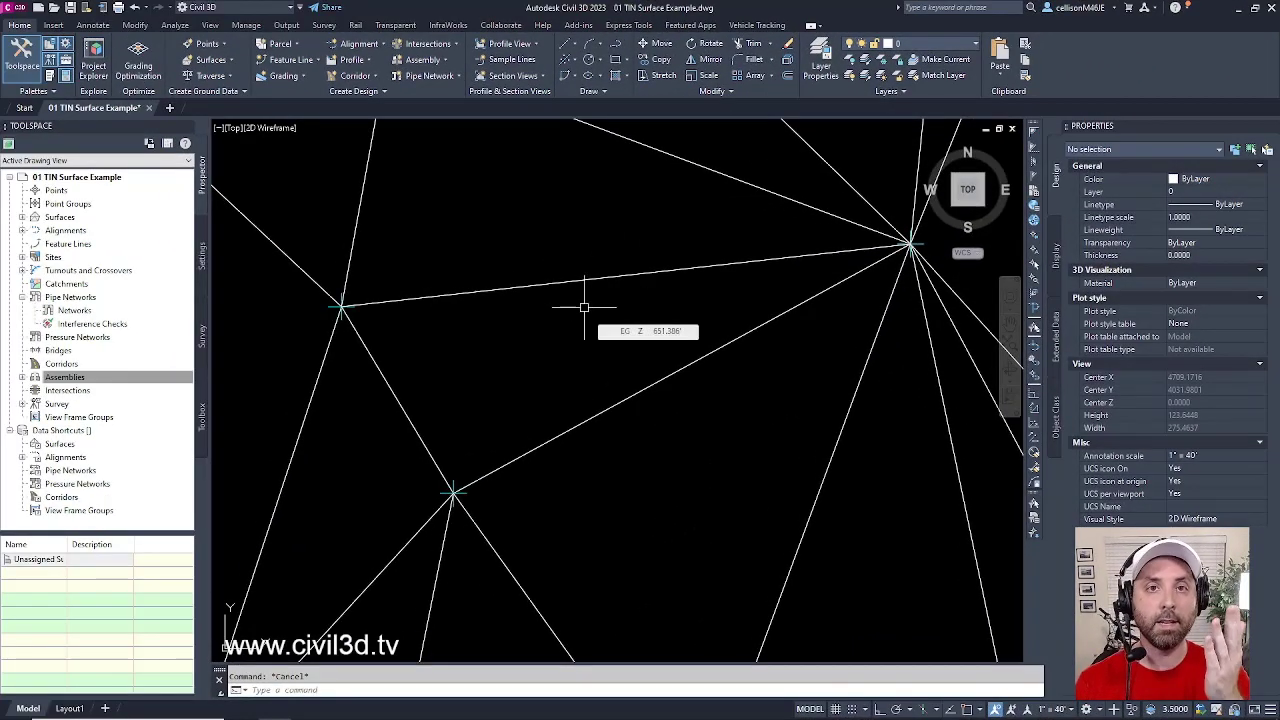
pyautogui.scroll(-4, 580, 305)
pyautogui.scroll(-3, 578, 305)
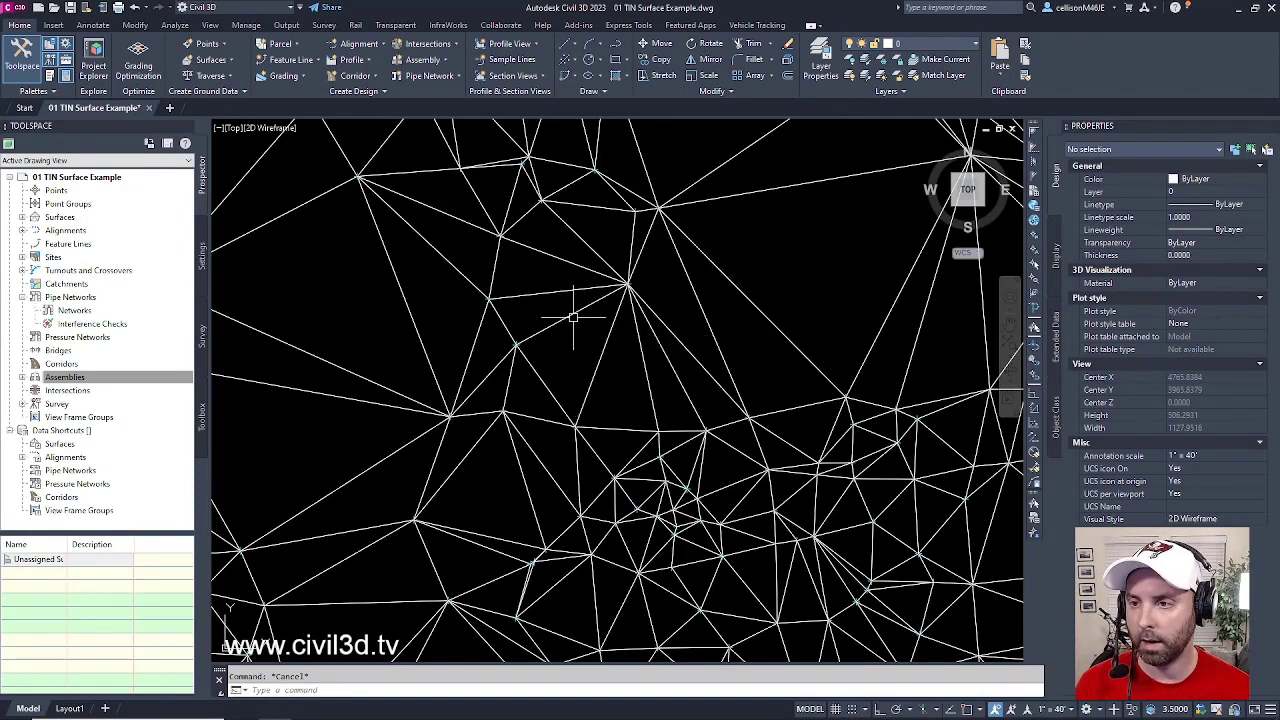
# Step: Turn Major and Minor Contour visibility back on in the EG surface's Contours (Background) style
pyautogui.click(573, 317)
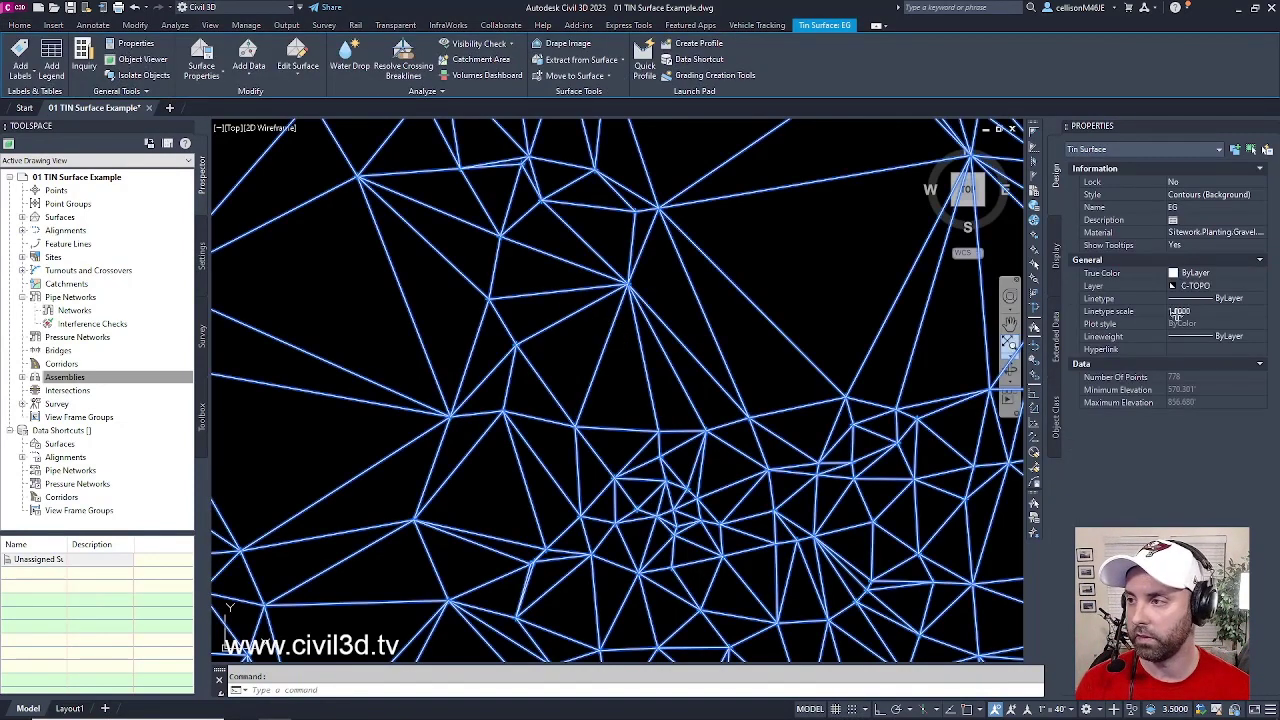
pyautogui.click(1248, 195)
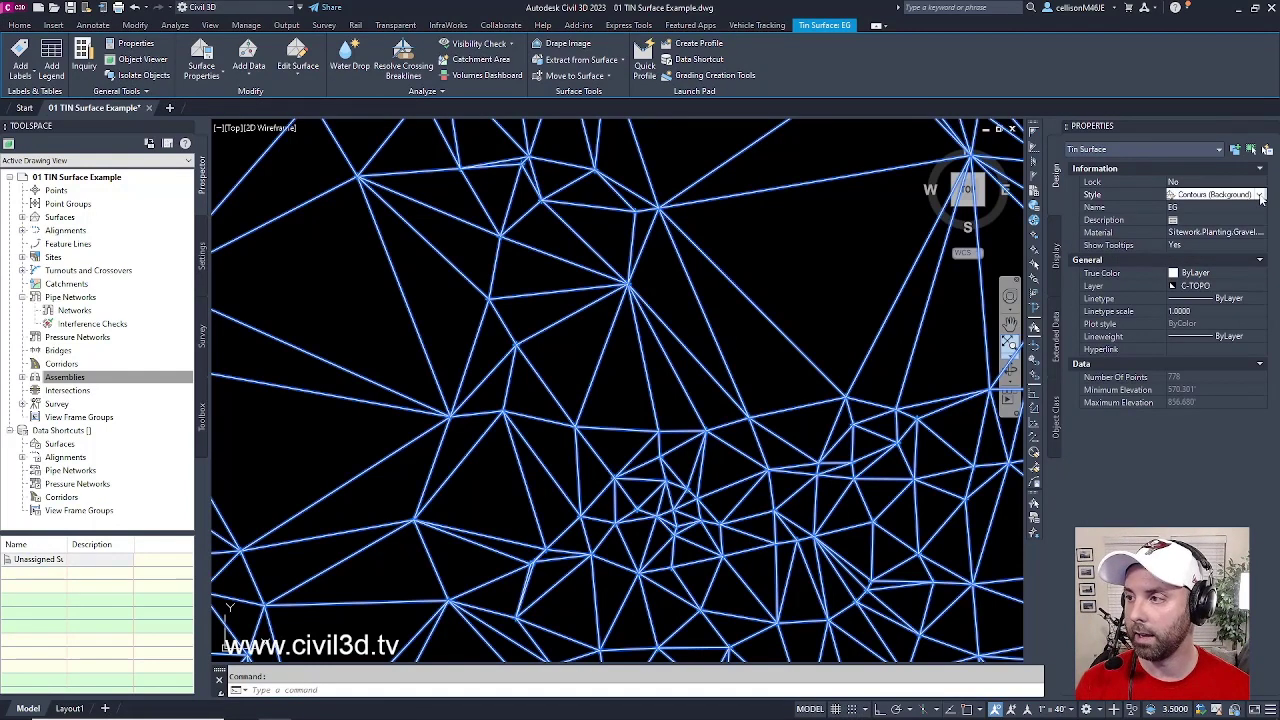
pyautogui.click(1260, 195)
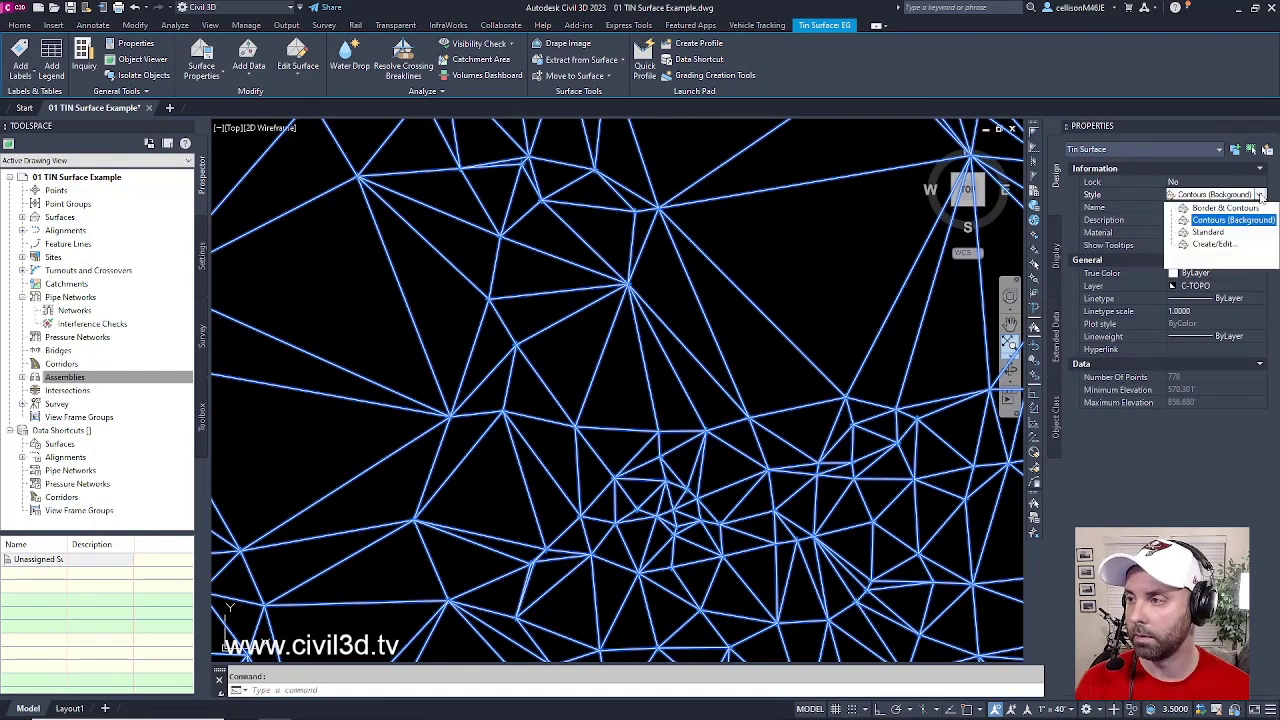
pyautogui.click(1229, 249)
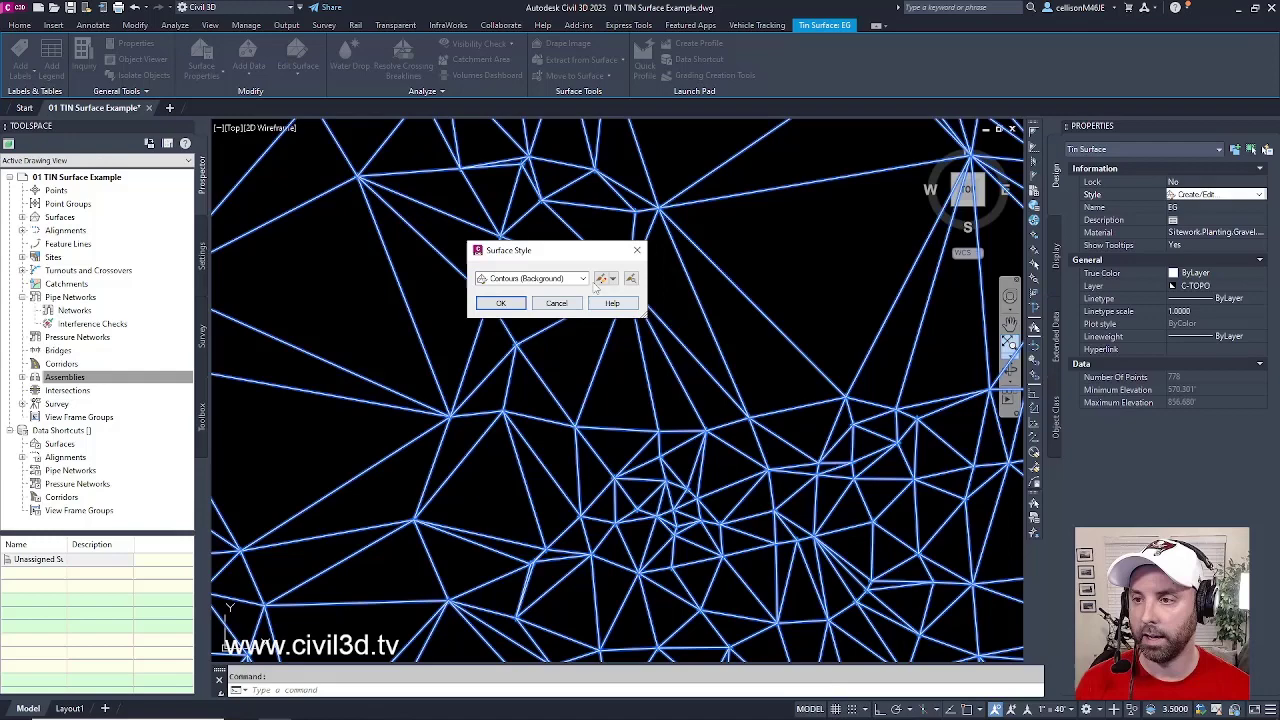
pyautogui.click(601, 279)
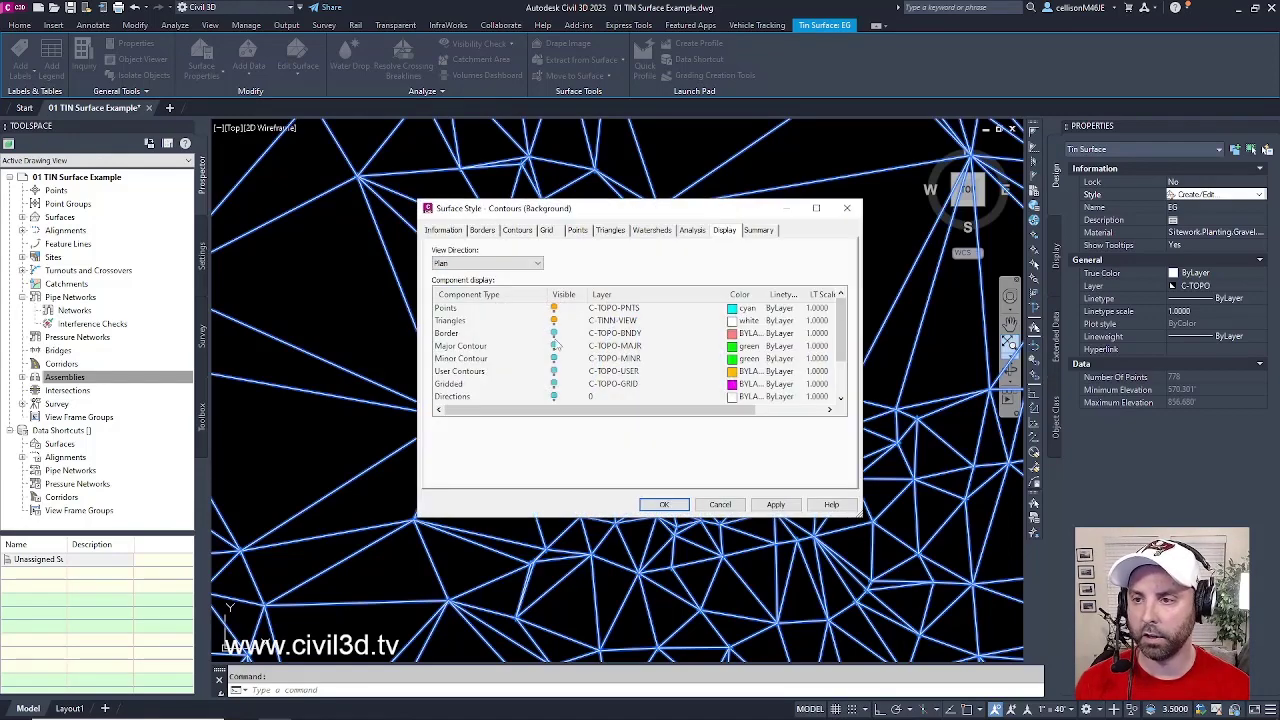
pyautogui.click(555, 347)
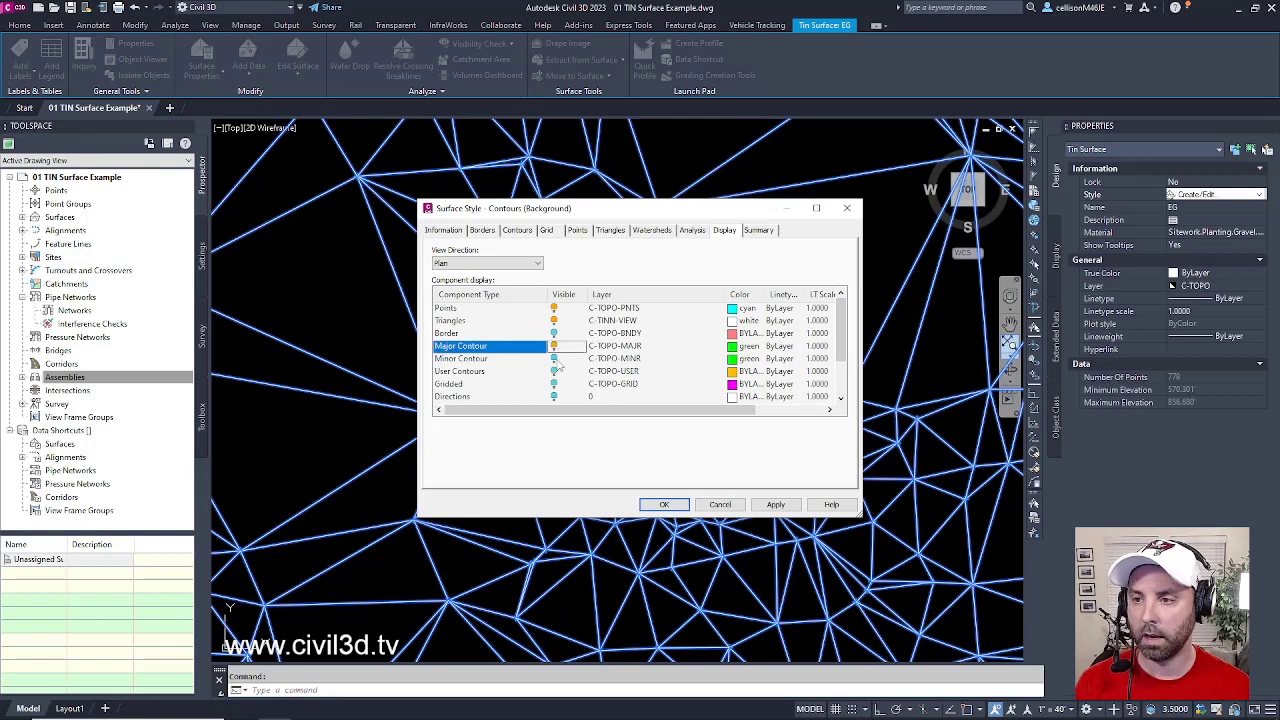
pyautogui.click(555, 358)
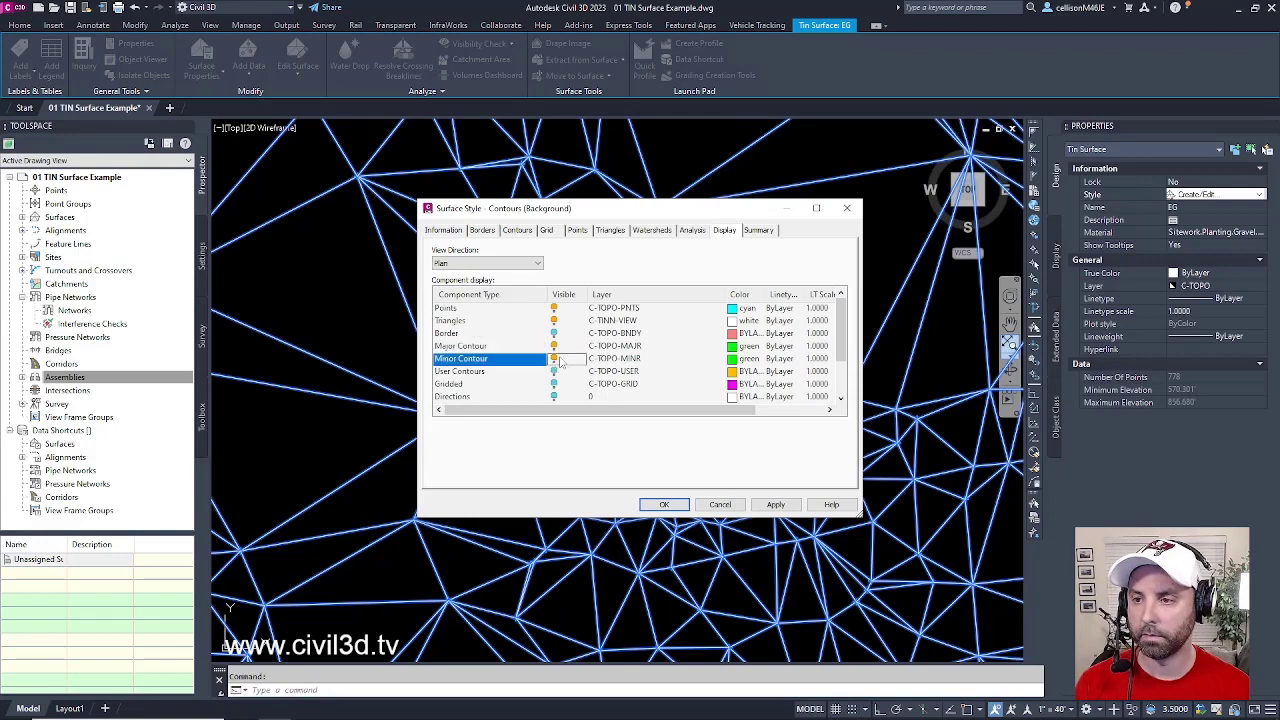
pyautogui.click(782, 506)
pyautogui.click(664, 504)
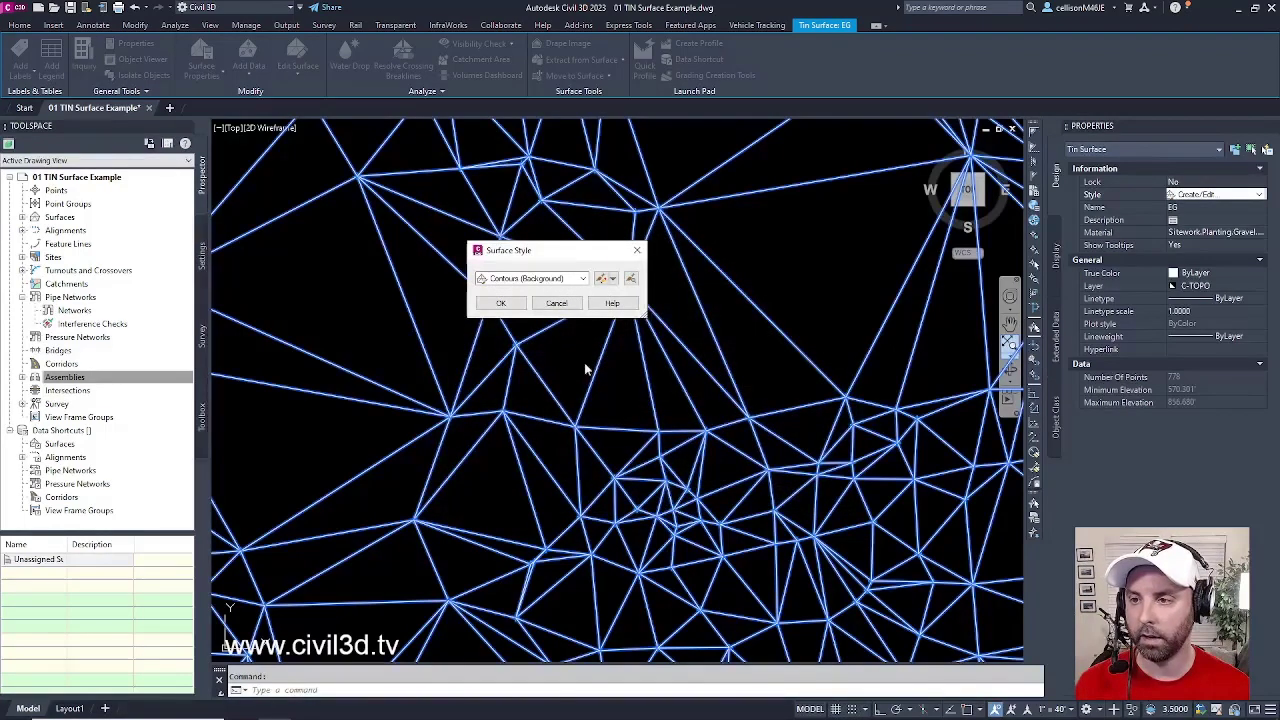
pyautogui.click(514, 306)
pyautogui.scroll(2, 604, 366)
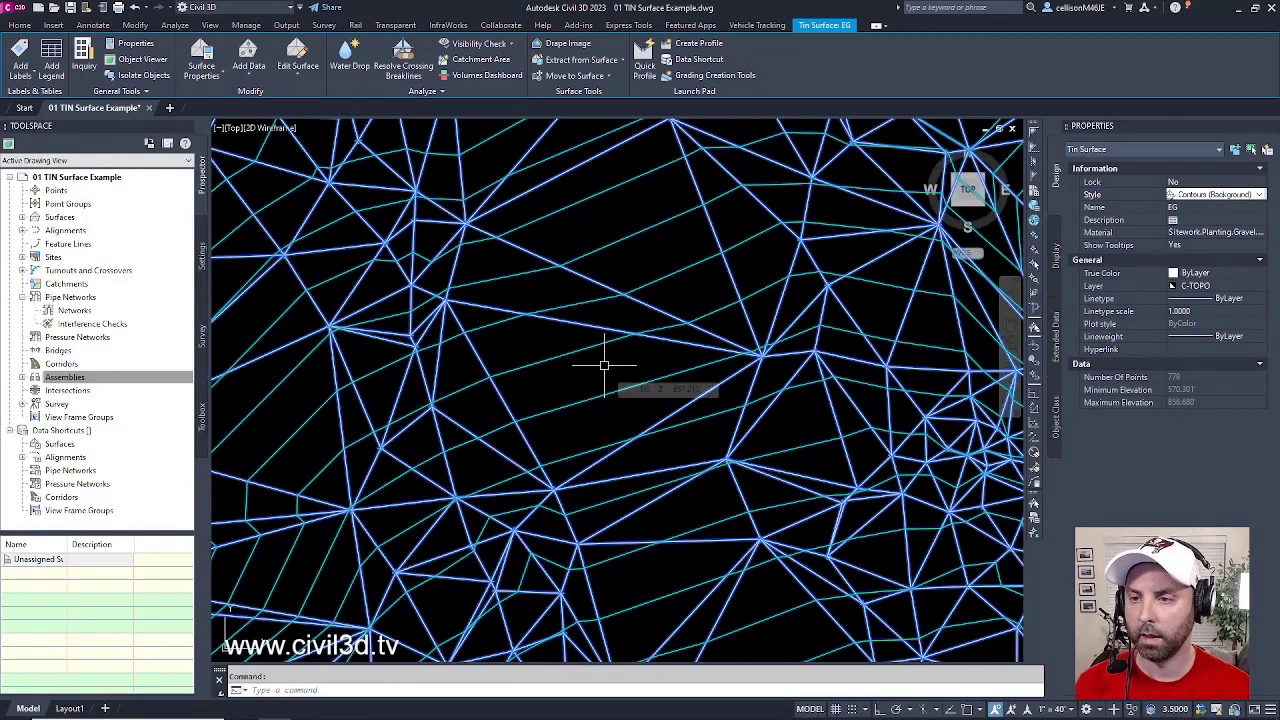
pyautogui.scroll(-5, 604, 366)
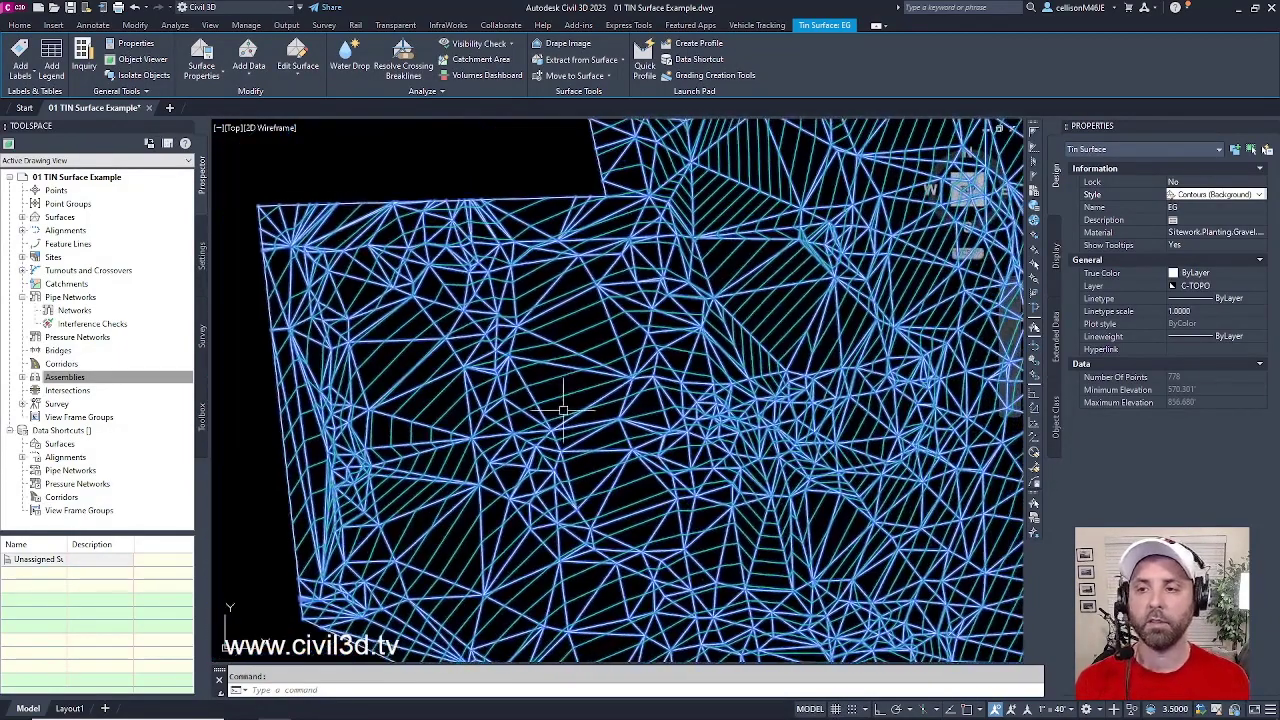
pyautogui.moveTo(561, 411)
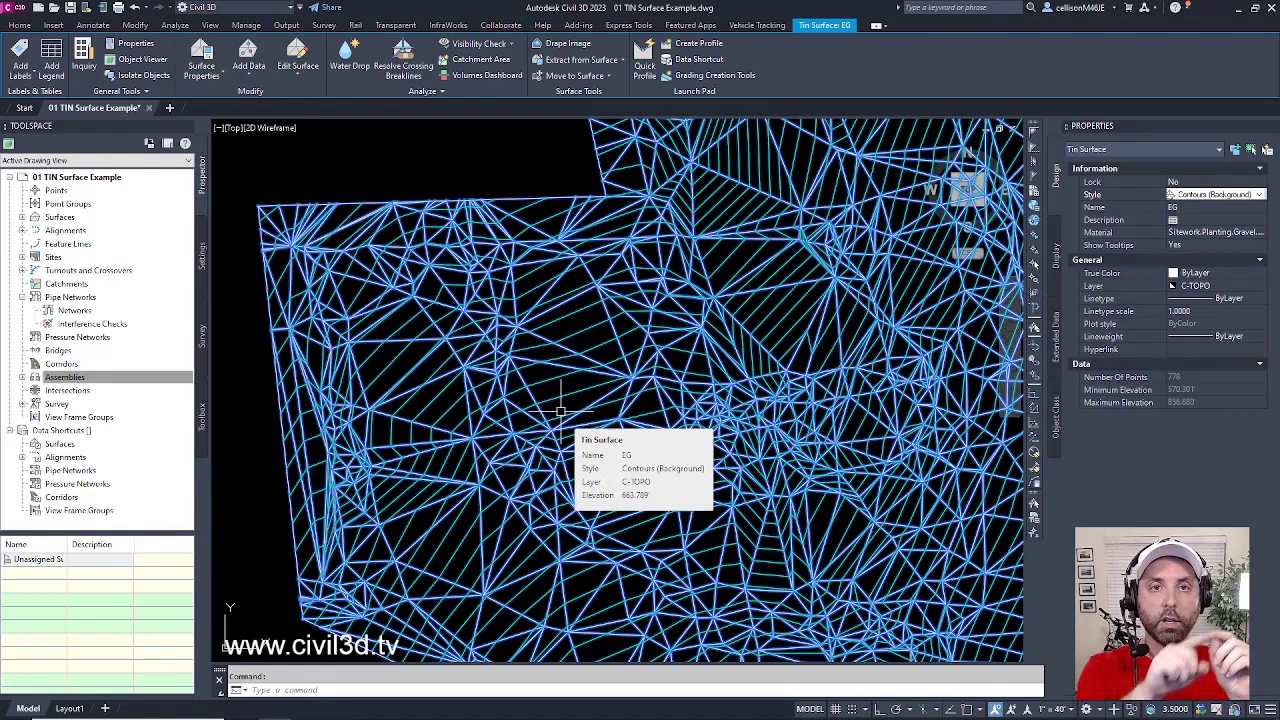